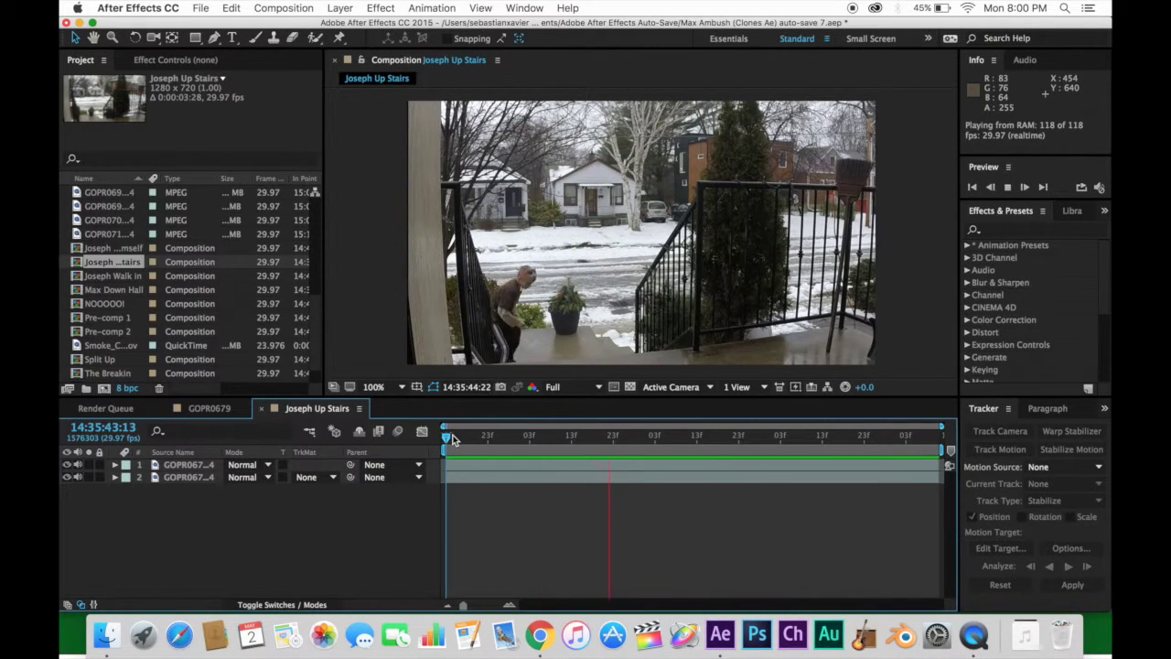
Step: Hide the lower layer in the stairs composition and scrub through the masked railing layer on its own
{"action": "left_click", "coordinate": [757, 257]}
{"action": "left_click_drag", "start_coordinate": [803, 435], "coordinate": [534, 438]}
{"action": "left_click", "coordinate": [66, 476]}
{"action": "left_click_drag", "start_coordinate": [500, 257], "coordinate": [529, 228]}
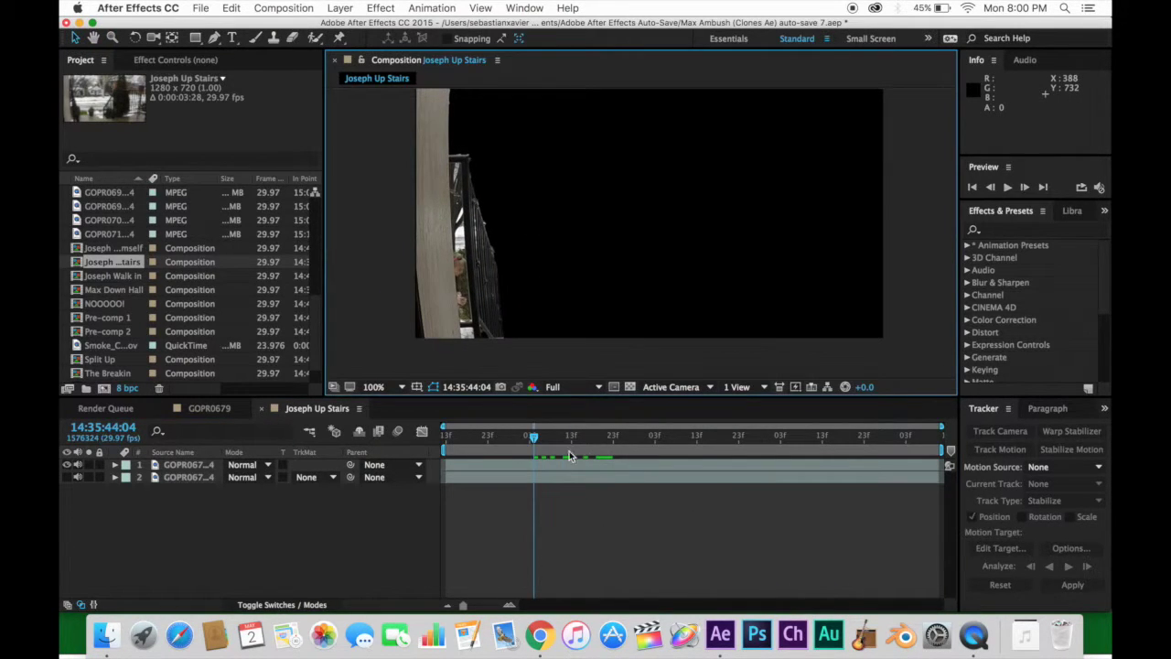
{"action": "mouse_move", "coordinate": [535, 436]}
{"action": "left_mouse_down"}
{"action": "mouse_move", "coordinate": [465, 437]}
{"action": "mouse_move", "coordinate": [572, 441]}
{"action": "mouse_move", "coordinate": [545, 444]}
{"action": "mouse_move", "coordinate": [604, 465]}
{"action": "mouse_move", "coordinate": [660, 464]}
{"action": "left_mouse_up"}
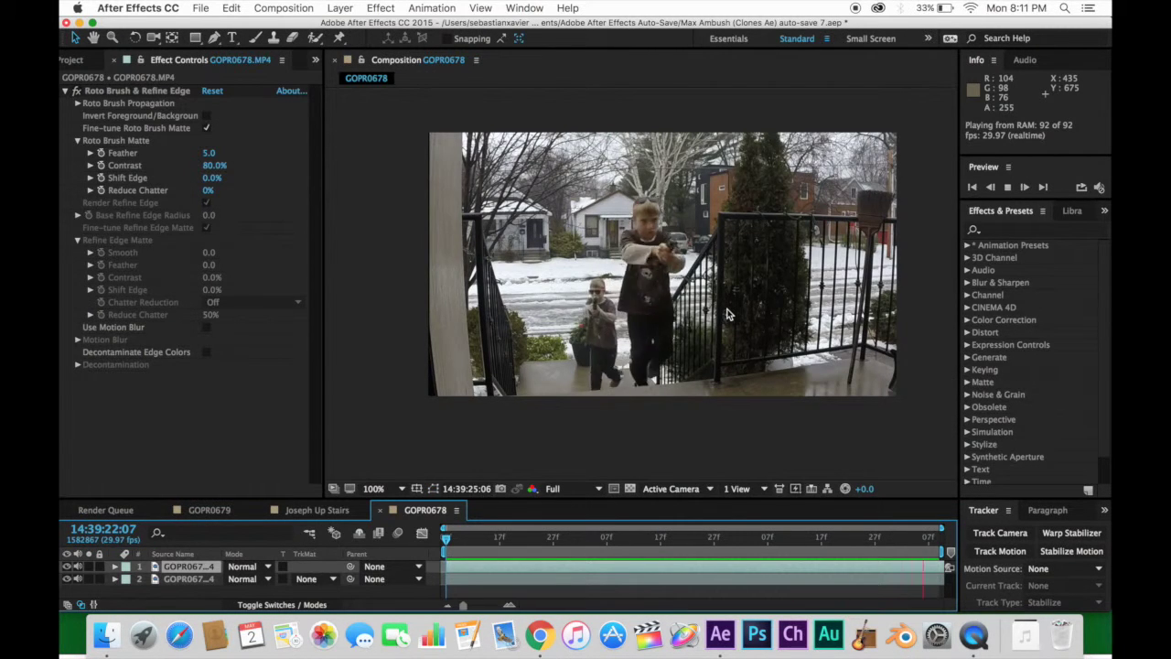
Step: Play, enlarge and scrub the finished GOPR0678 clone shot to examine the rotoscoped figure against the layer below
{"action": "left_click", "coordinate": [618, 341]}
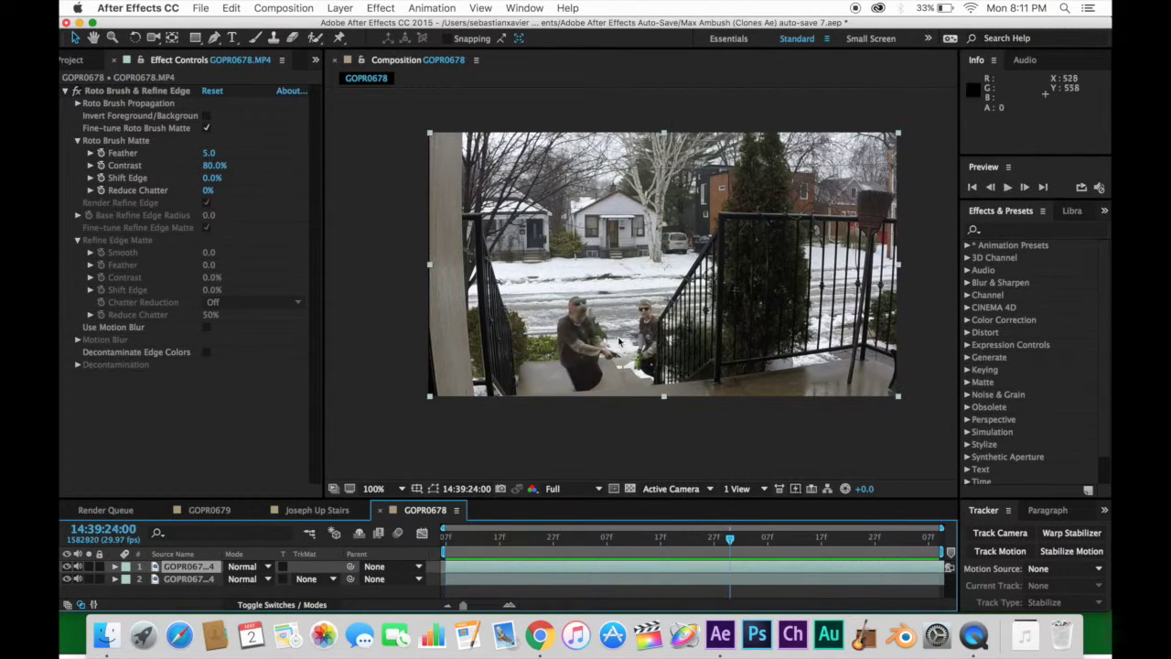
{"action": "key", "text": "space"}
{"action": "key", "text": "space"}
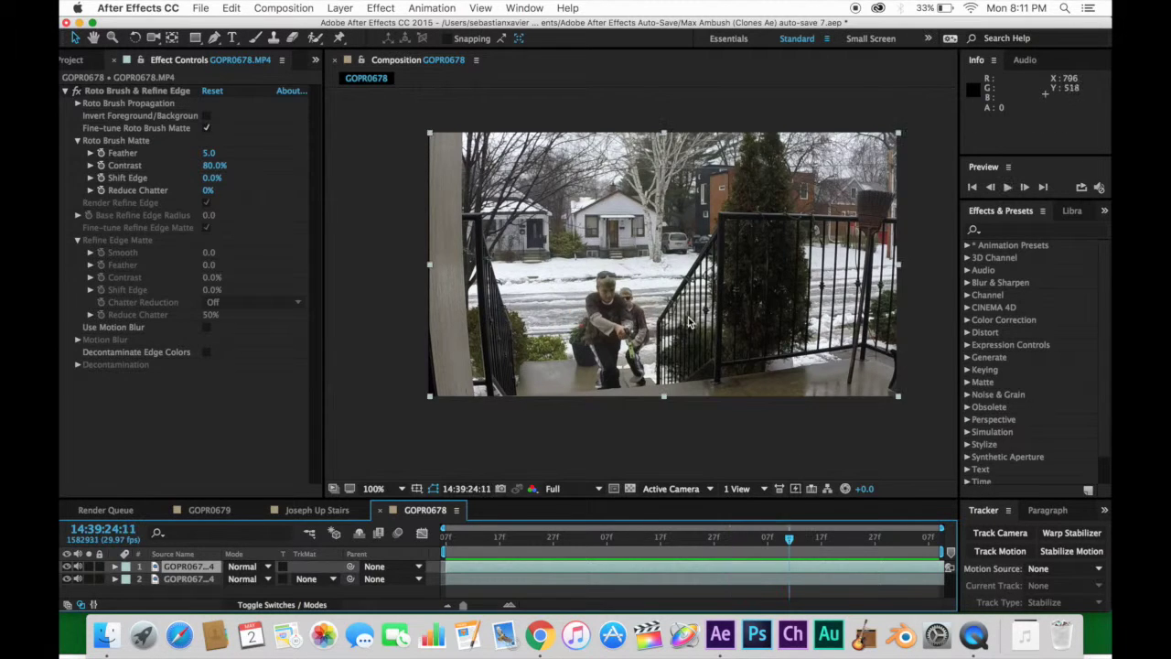
{"action": "key", "text": "."}
{"action": "left_click_drag", "start_coordinate": [732, 325], "coordinate": [716, 238]}
{"action": "key", "text": "super+z"}
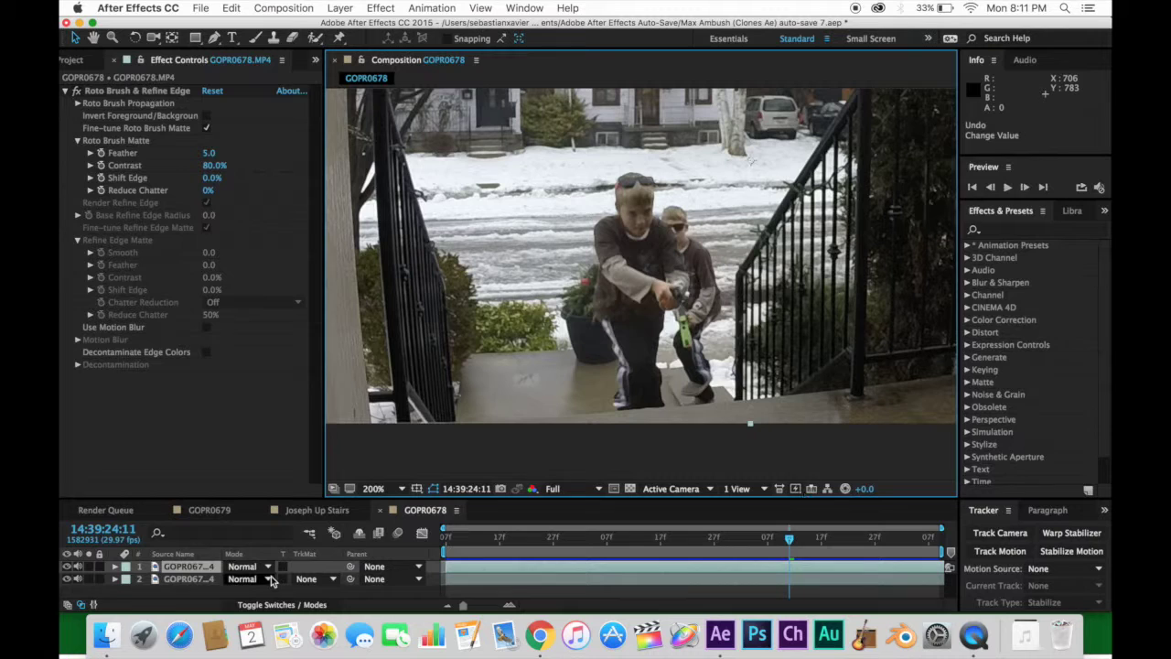
{"action": "left_click_drag", "start_coordinate": [191, 569], "coordinate": [205, 595]}
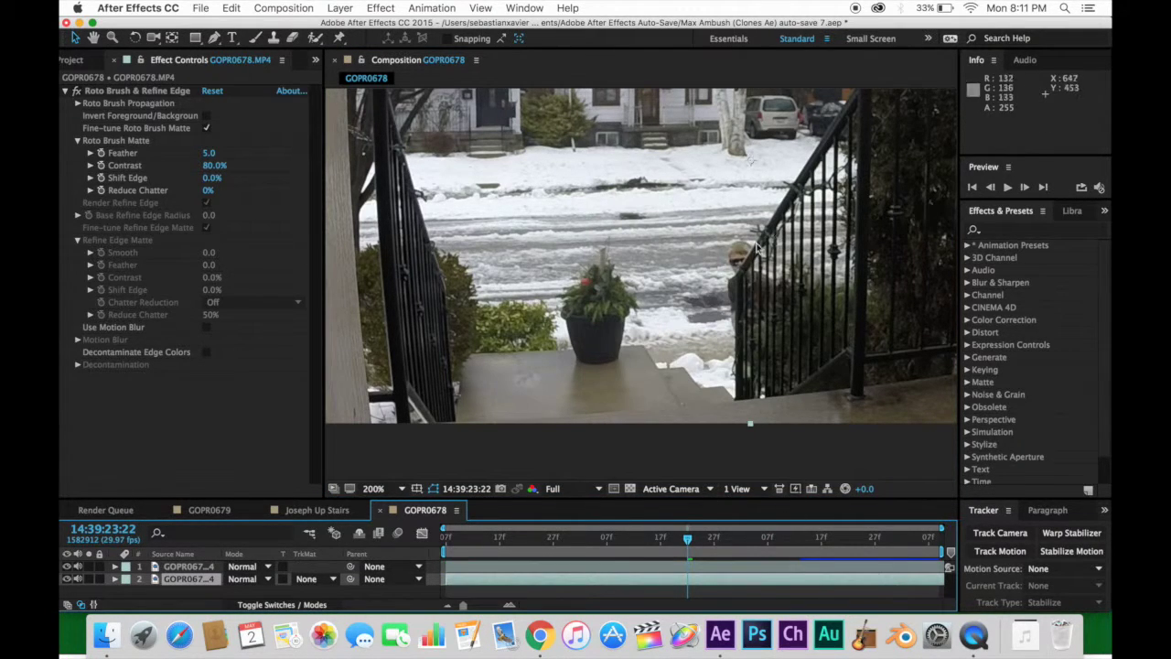
{"action": "left_click_drag", "start_coordinate": [680, 540], "coordinate": [808, 559]}
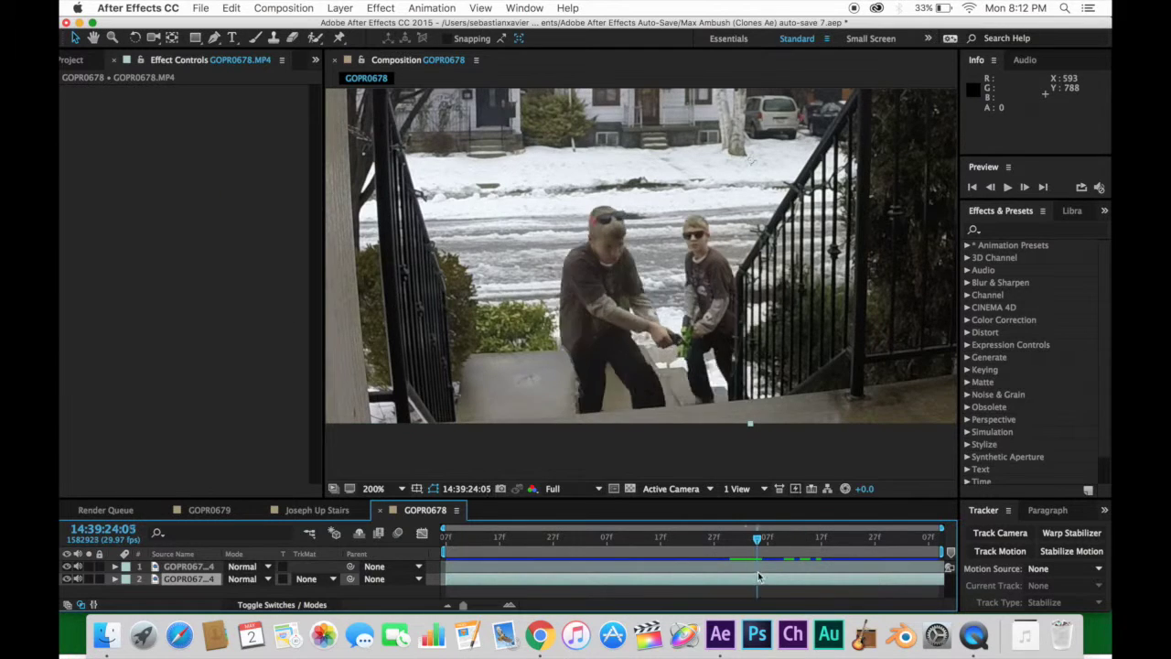
{"action": "left_click_drag", "start_coordinate": [756, 581], "coordinate": [780, 584]}
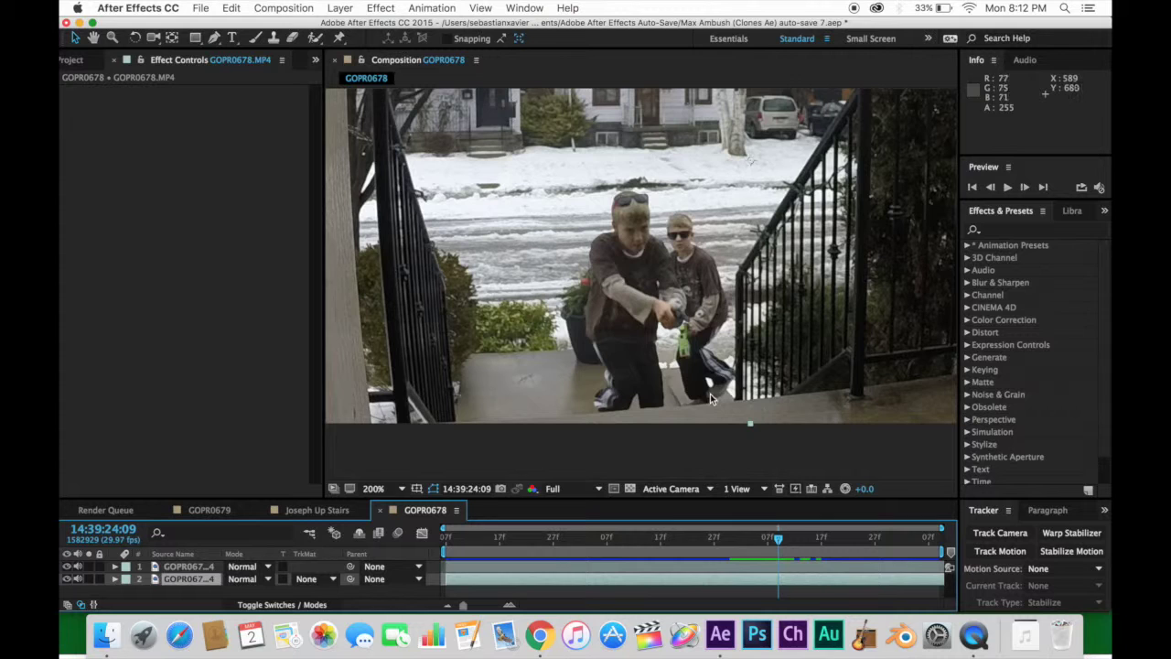
{"action": "left_click_drag", "start_coordinate": [776, 542], "coordinate": [558, 560]}
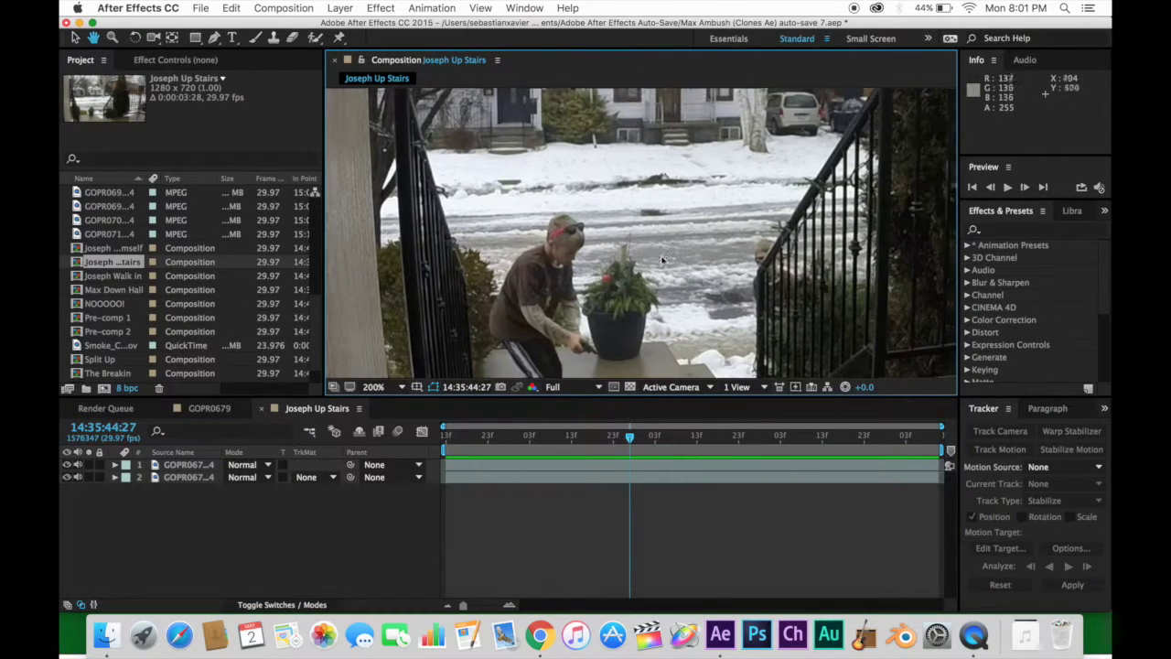
Step: Examine the stairs composition around the figure and railing, scrubbing ahead to 14:35:46:00
{"action": "scroll", "coordinate": [746, 242], "scroll_direction": "down", "scroll_amount": 3}
{"action": "scroll", "coordinate": [746, 242], "scroll_direction": "up", "scroll_amount": 2}
{"action": "scroll", "coordinate": [746, 243], "scroll_direction": "up", "scroll_amount": 1}
{"action": "scroll", "coordinate": [696, 229], "scroll_direction": "down", "scroll_amount": 3}
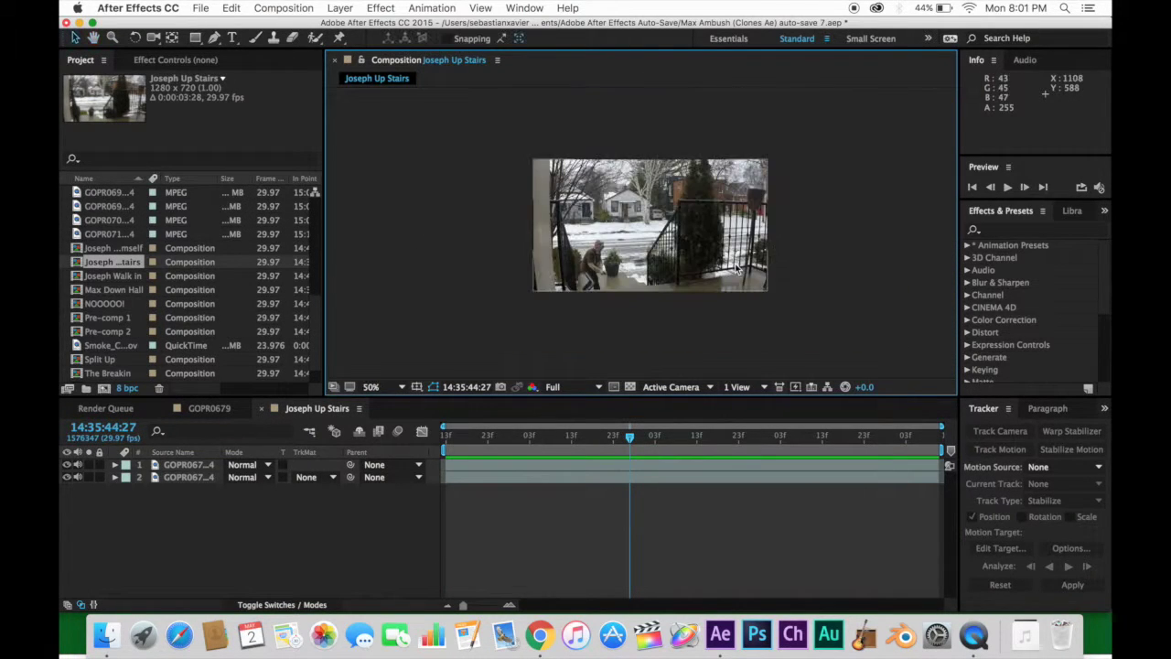
{"action": "scroll", "coordinate": [669, 221], "scroll_direction": "up", "scroll_amount": 2}
{"action": "left_click_drag", "start_coordinate": [688, 191], "coordinate": [674, 210]}
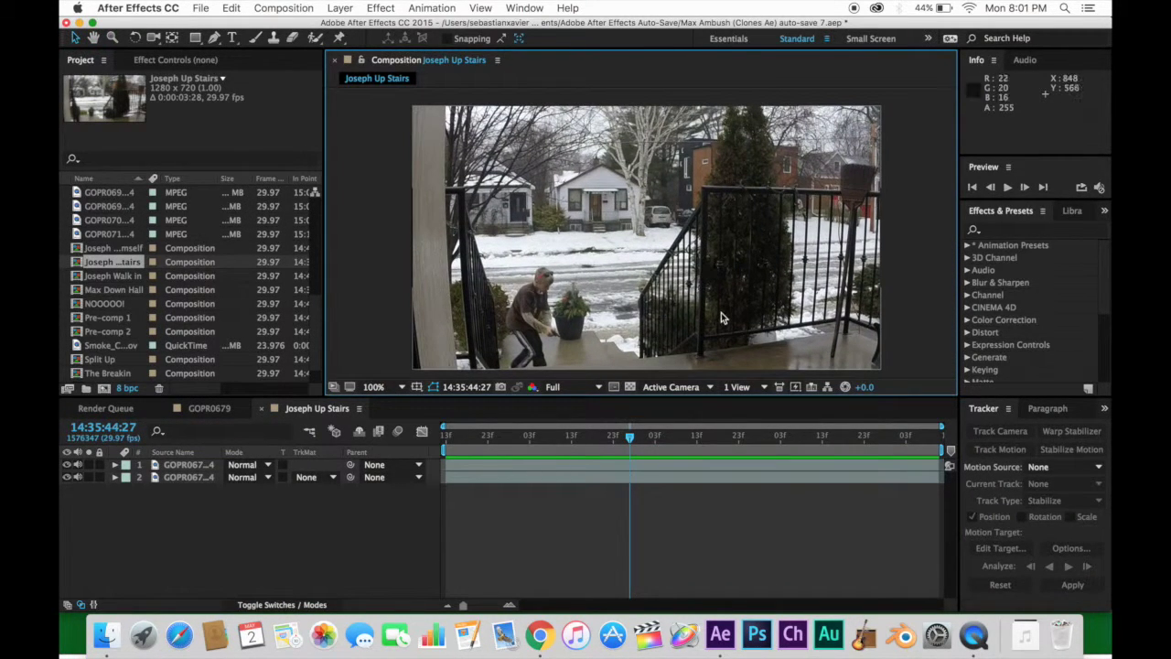
{"action": "left_click_drag", "start_coordinate": [629, 439], "coordinate": [768, 456]}
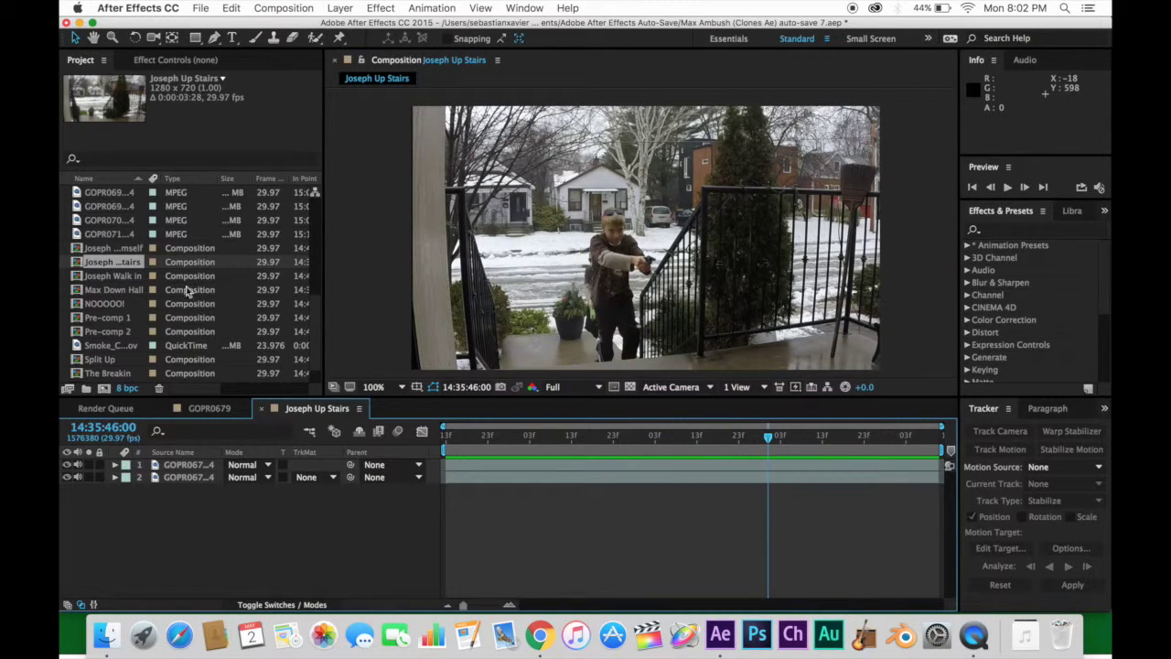
Step: Create a new composition from the GOPR0678.MP4 footage and preview it
{"action": "left_click", "coordinate": [103, 389]}
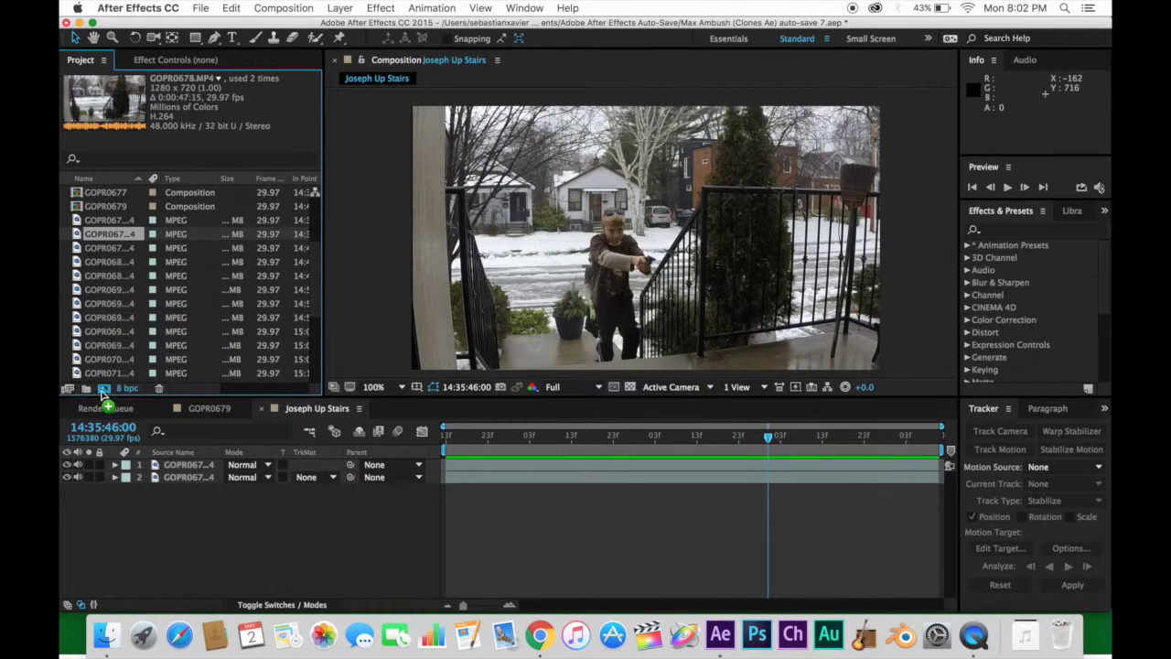
{"action": "left_click_drag", "start_coordinate": [104, 392], "coordinate": [104, 389]}
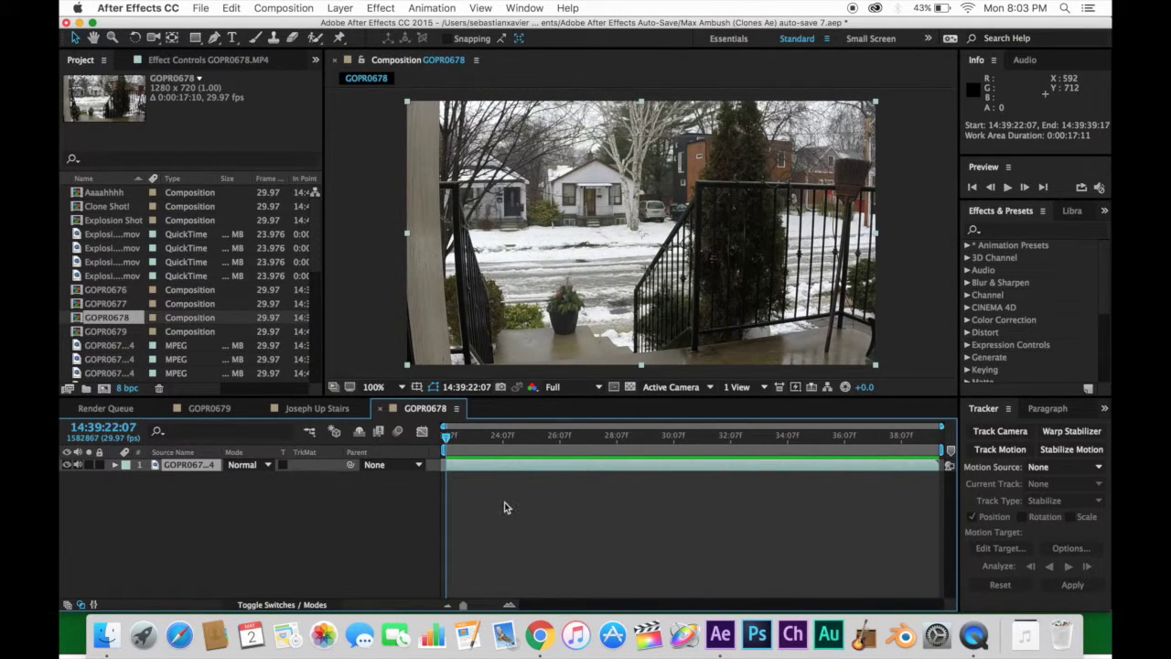
{"action": "key", "text": "space"}
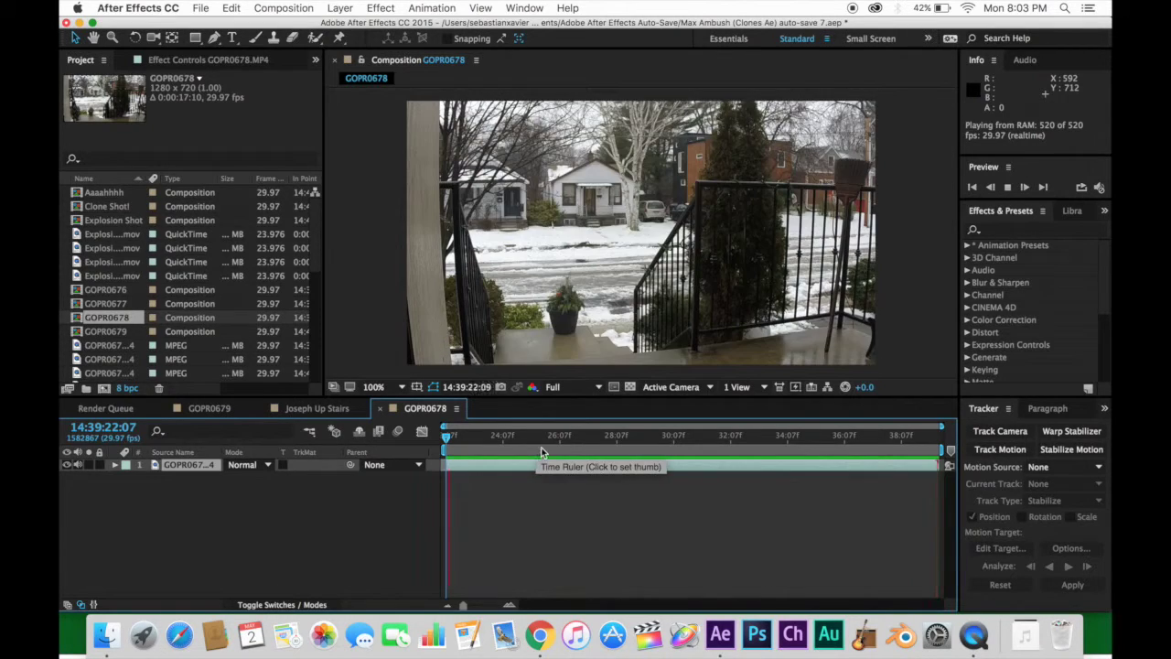
Step: Trim the empty opening of the GOPR0678 clip so it starts at 14:39:23:02, and play the walk up the stairs
{"action": "left_click_drag", "start_coordinate": [557, 435], "coordinate": [636, 482]}
{"action": "key", "text": "space"}
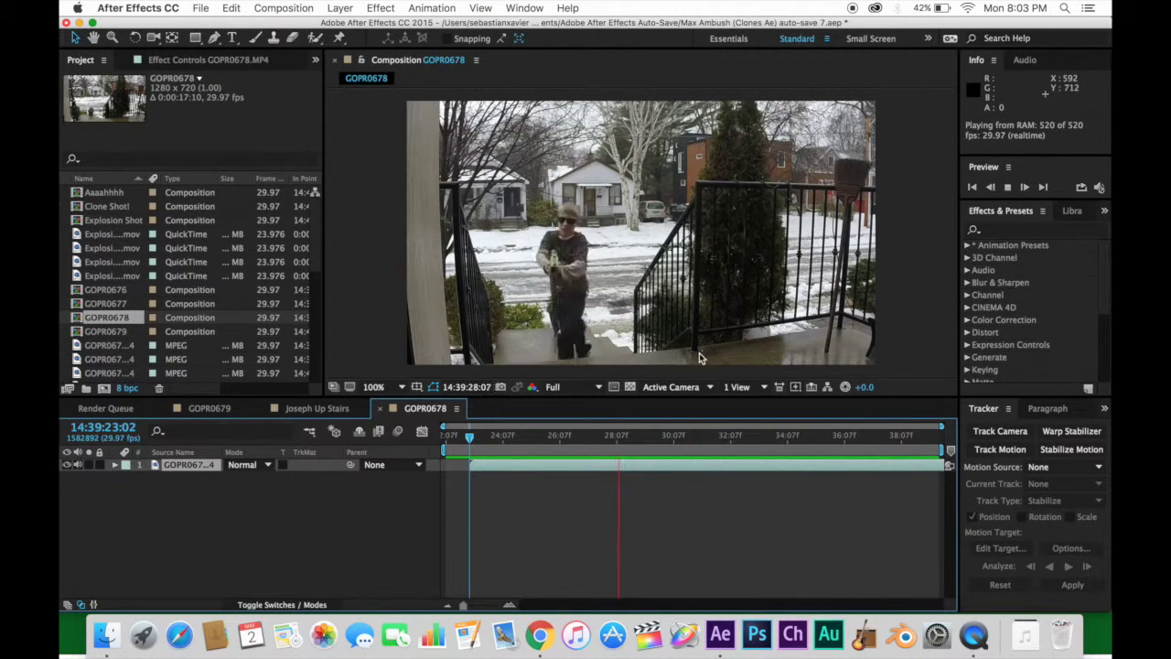
{"action": "key", "text": "space"}
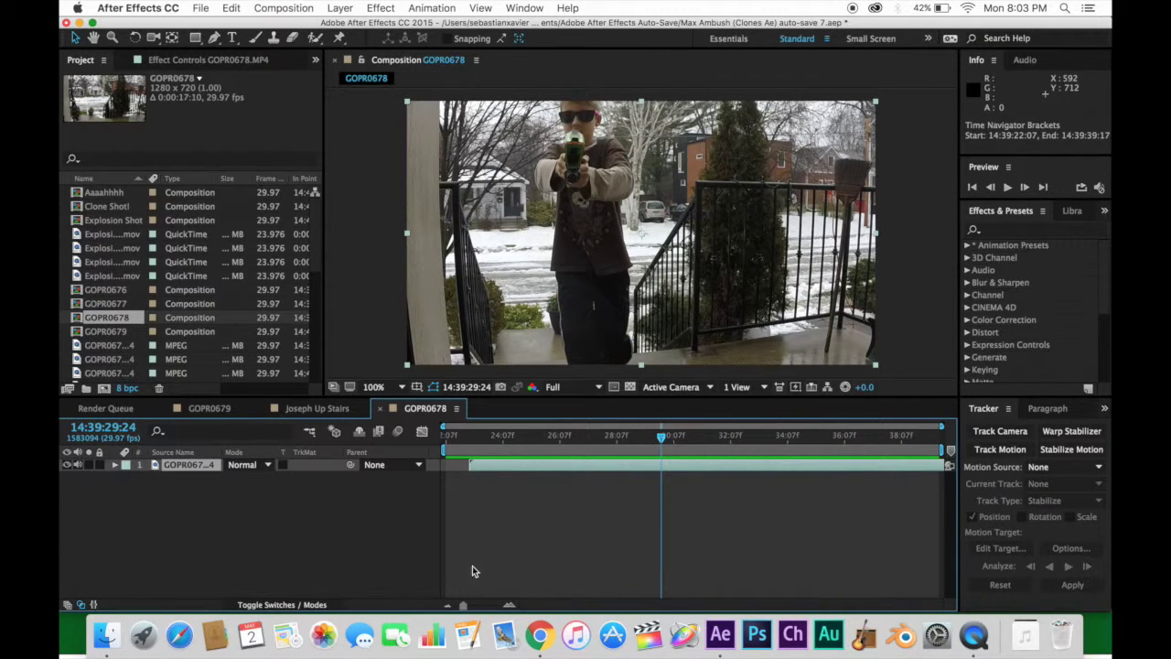
Step: Align the clip with the composition's start at 14:39:22:07 and split it at 14:39:26:15
{"action": "left_click_drag", "start_coordinate": [661, 438], "coordinate": [462, 478]}
{"action": "left_click_drag", "start_coordinate": [521, 443], "coordinate": [569, 469]}
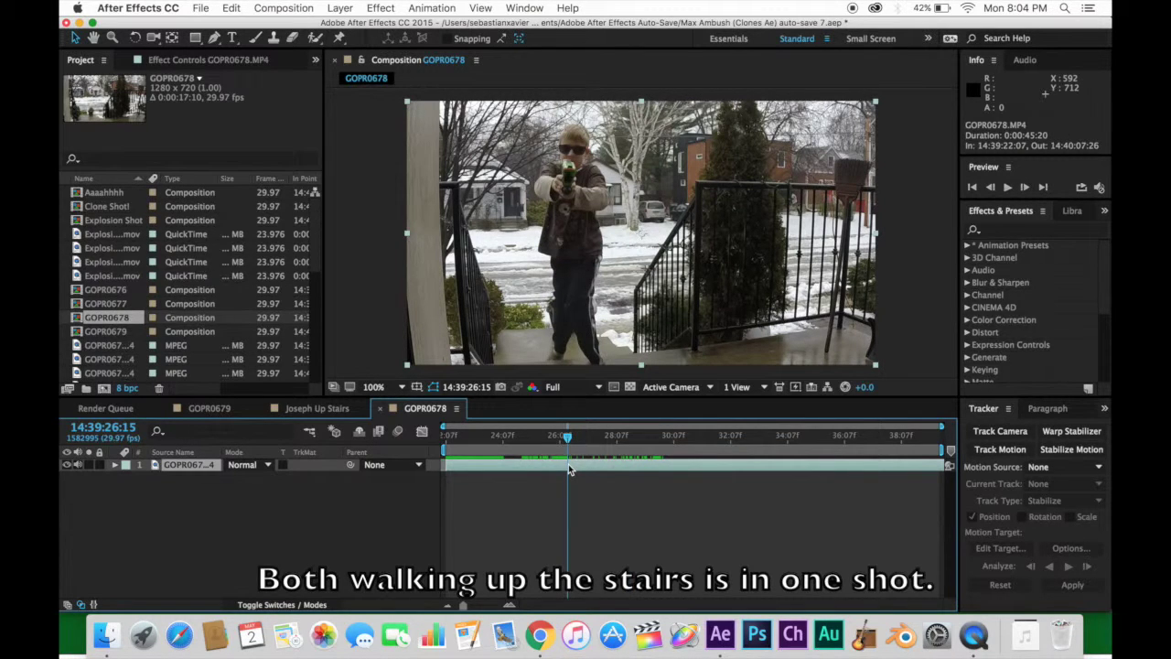
{"action": "key", "text": "super+shift+d"}
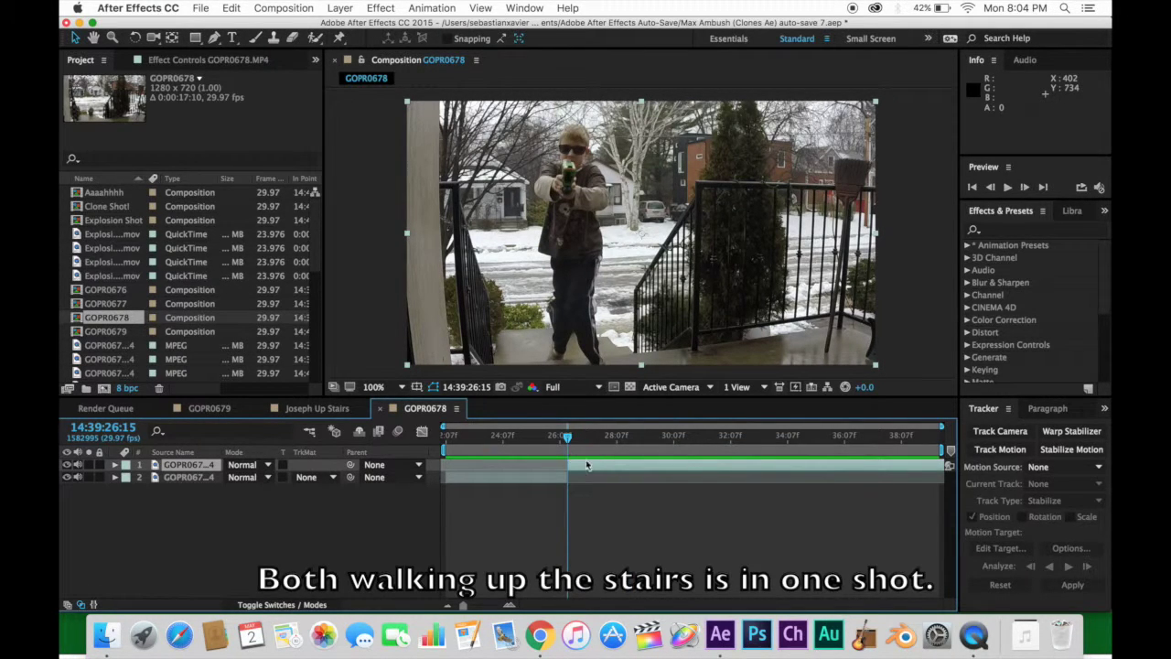
Step: Trim the upper clip to the other walk up the stairs and slide it over the first clip, starting at 14:39:22:06
{"action": "left_click_drag", "start_coordinate": [564, 465], "coordinate": [528, 472]}
{"action": "left_click_drag", "start_coordinate": [448, 464], "coordinate": [543, 465]}
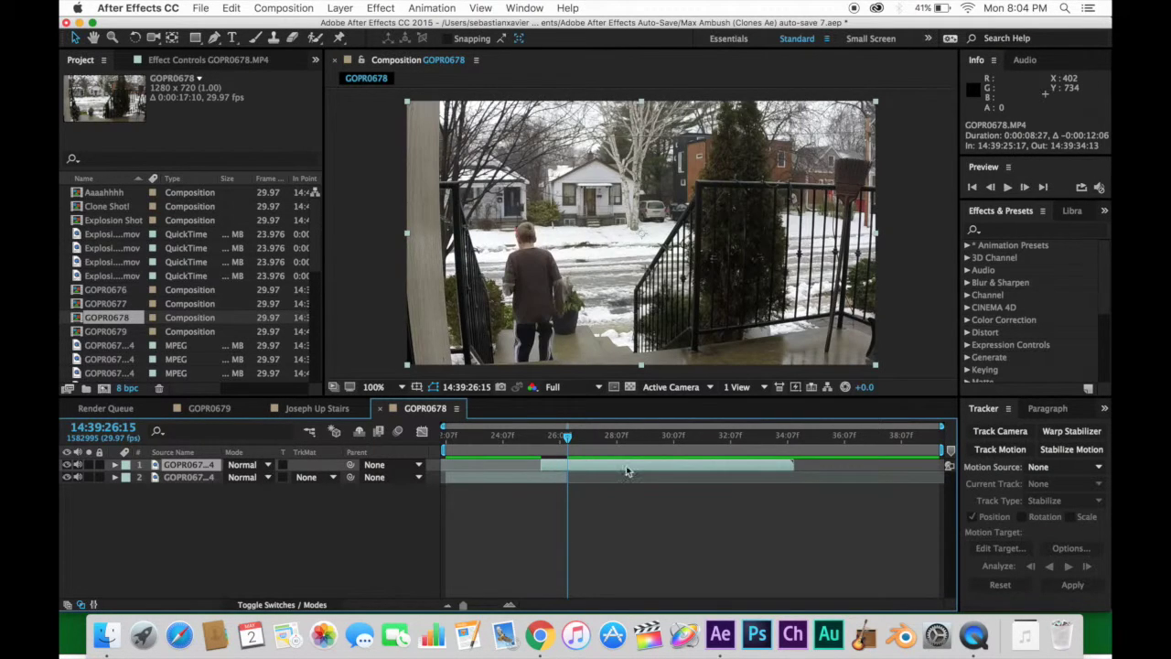
{"action": "left_click_drag", "start_coordinate": [627, 470], "coordinate": [561, 475]}
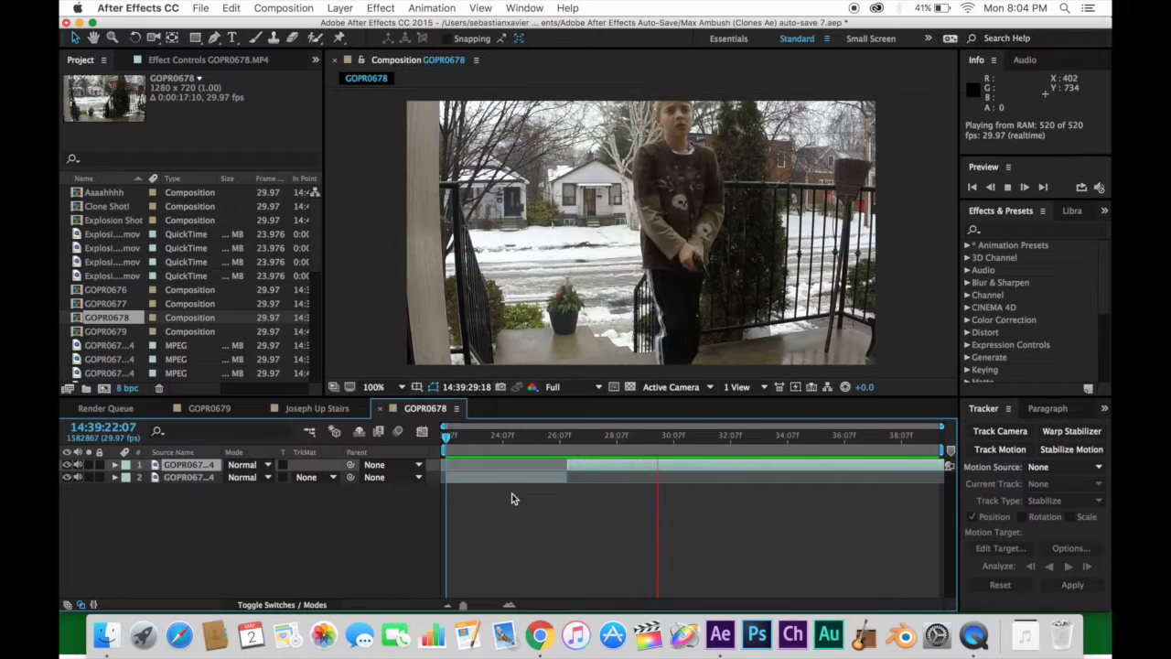
{"action": "left_click", "coordinate": [476, 468]}
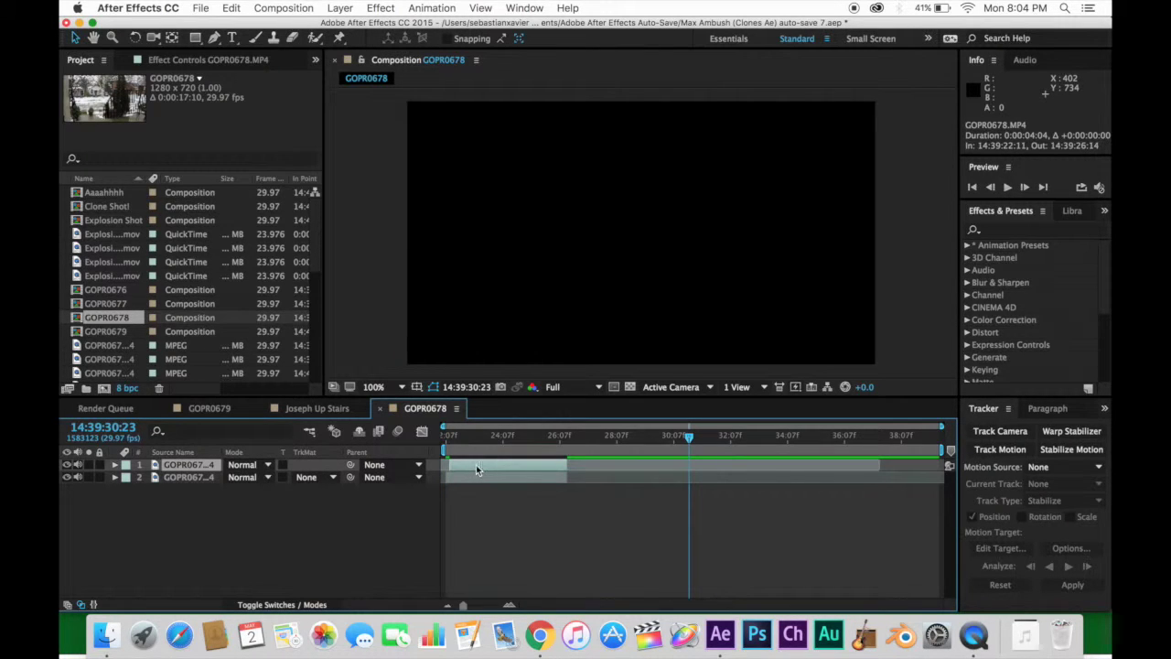
{"action": "left_click_drag", "start_coordinate": [467, 469], "coordinate": [488, 465]}
{"action": "key", "text": "Home"}
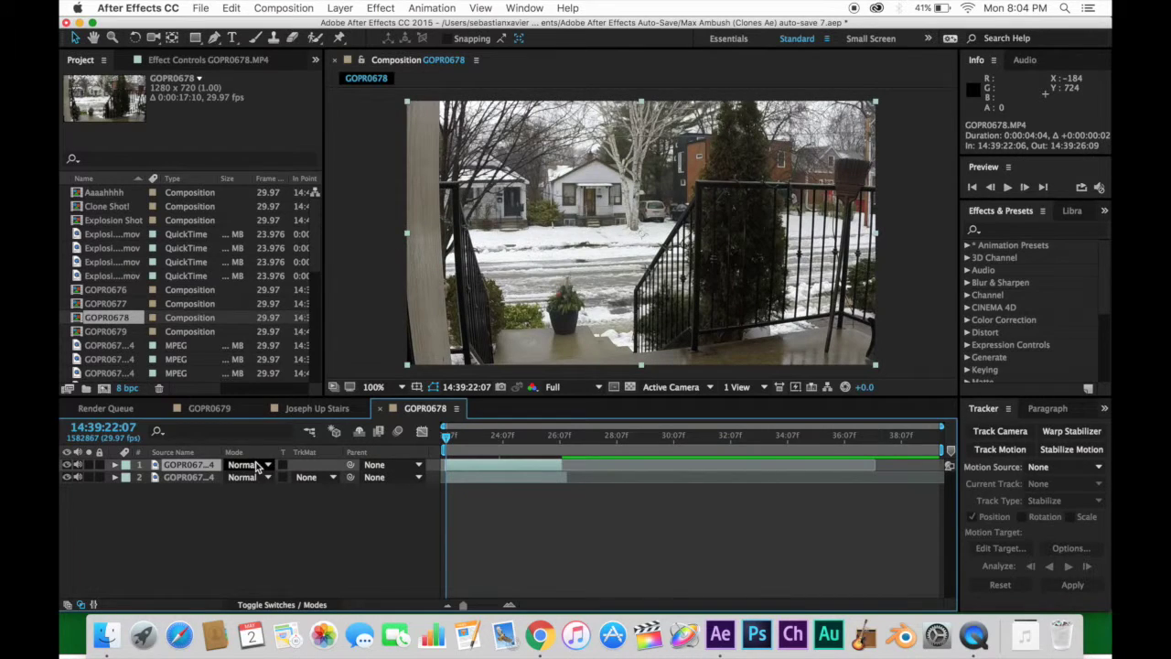
Step: Set the upper clip's opacity to 50%
{"action": "left_click", "coordinate": [259, 465]}
{"action": "key", "text": "Escape"}
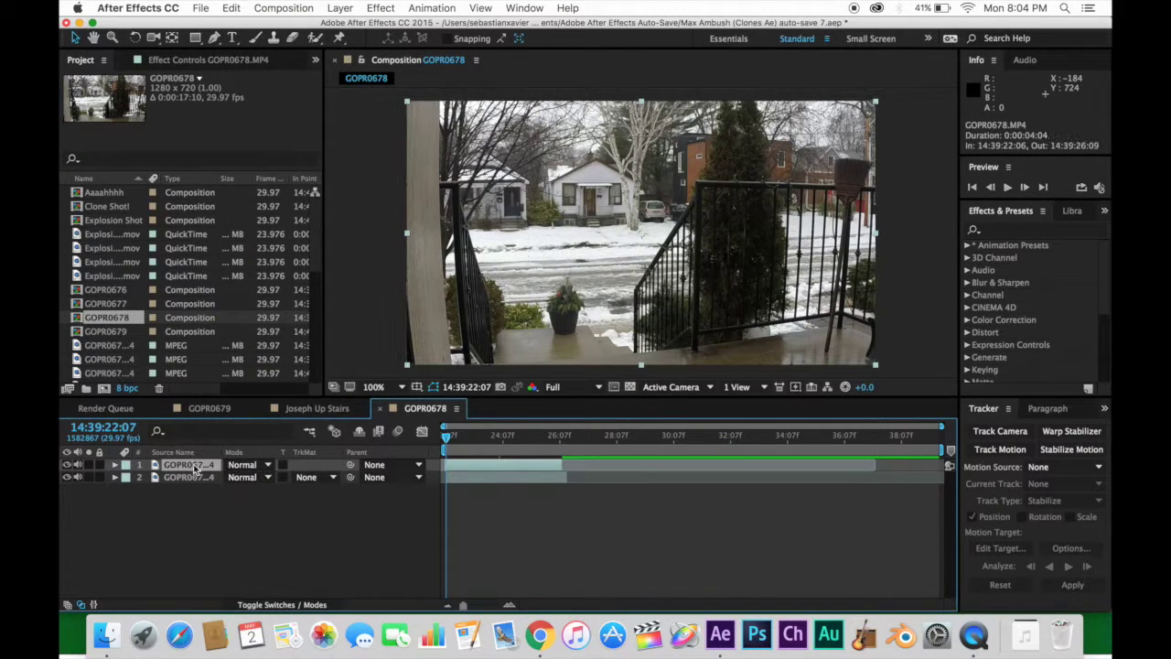
{"action": "key", "text": "t"}
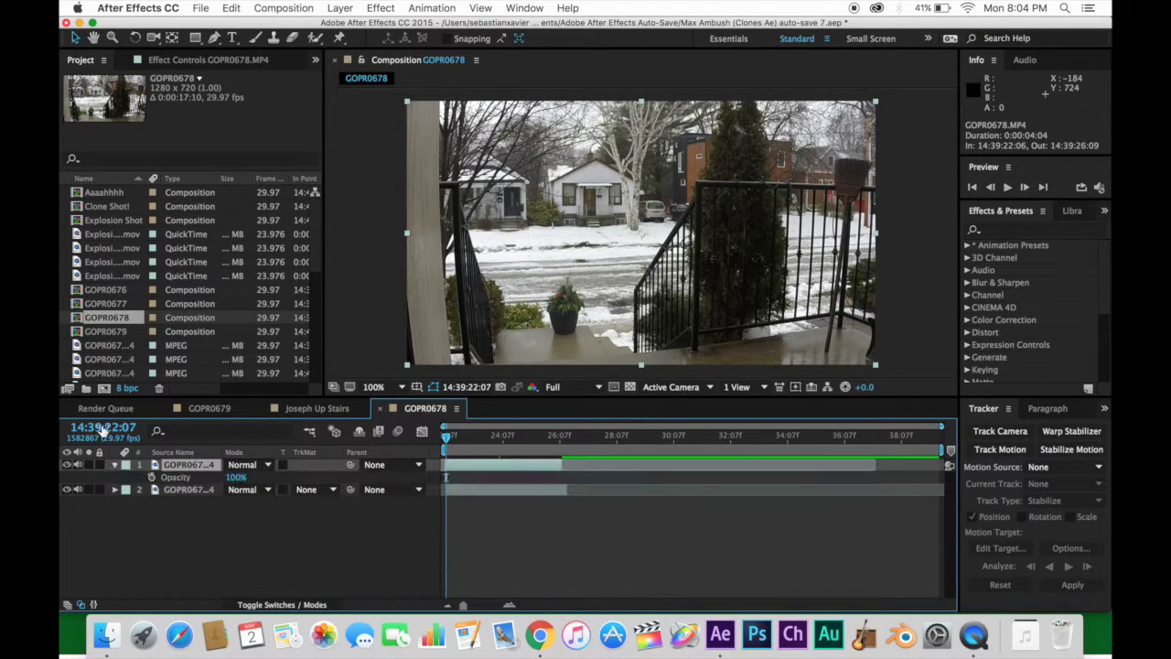
{"action": "left_click", "coordinate": [232, 477]}
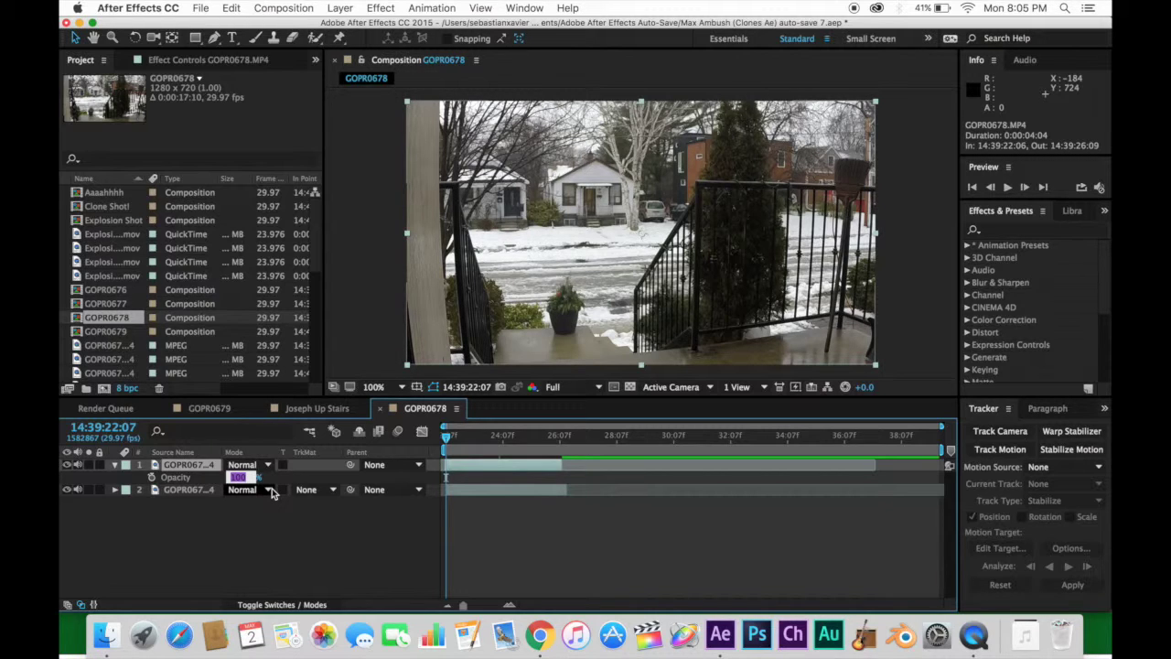
{"action": "type", "text": "50"}
{"action": "key", "text": "Return"}
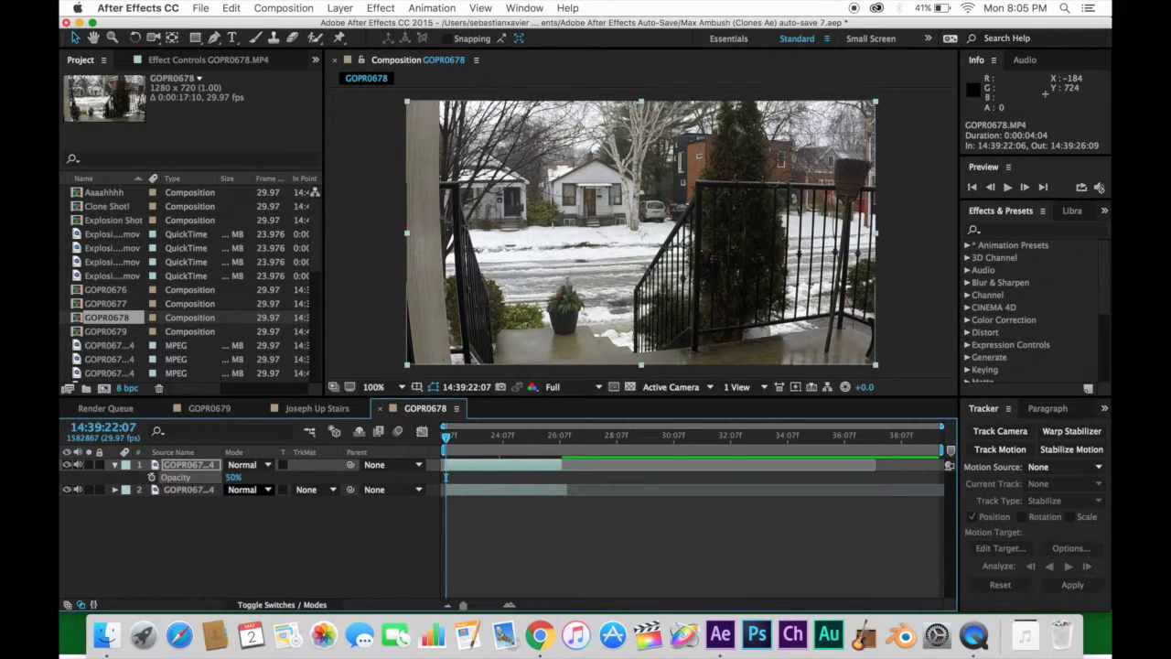
Step: Examine how the two semi-transparent figures overlap on the stairs at 14:39:23:19
{"action": "left_click_drag", "start_coordinate": [448, 446], "coordinate": [490, 468]}
{"action": "scroll", "coordinate": [594, 283], "scroll_direction": "up", "scroll_amount": 2}
{"action": "scroll", "coordinate": [582, 311], "scroll_direction": "down", "scroll_amount": 2}
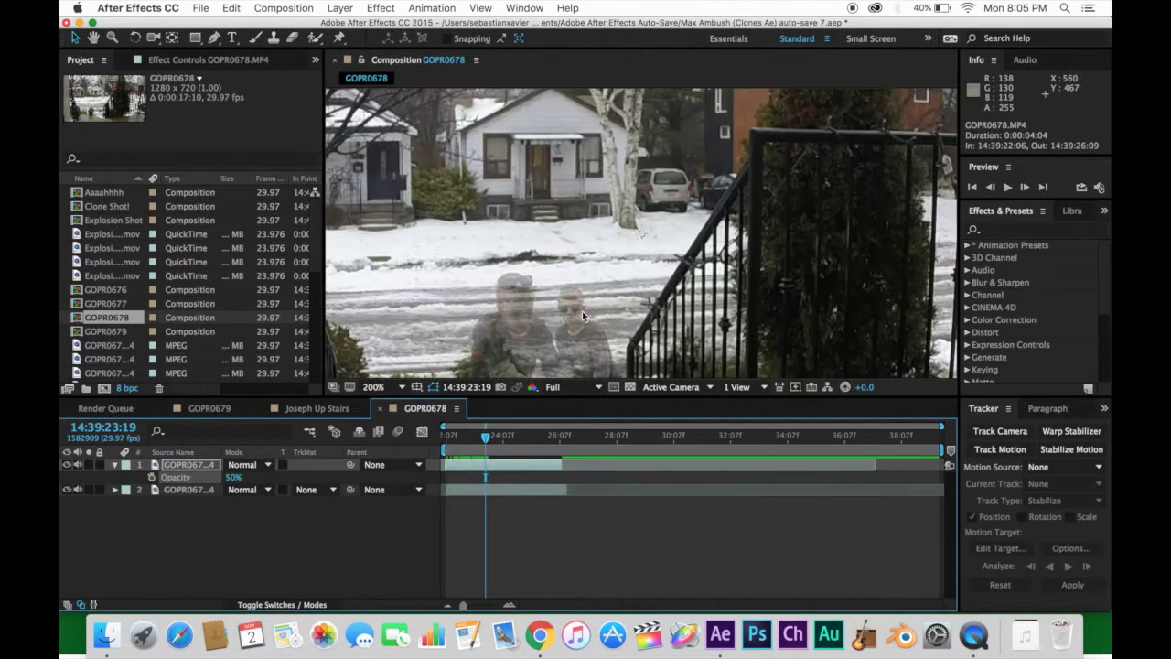
{"action": "left_click_drag", "start_coordinate": [582, 311], "coordinate": [597, 251]}
{"action": "scroll", "coordinate": [598, 252], "scroll_direction": "up", "scroll_amount": 1}
{"action": "scroll", "coordinate": [726, 227], "scroll_direction": "down", "scroll_amount": 2}
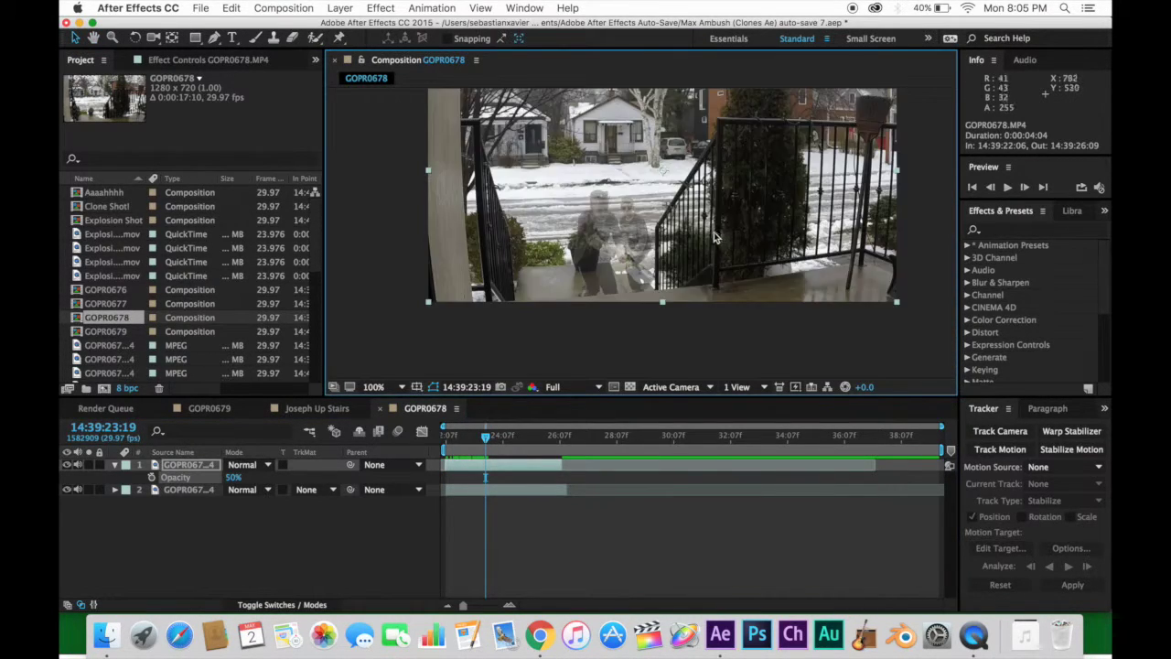
{"action": "left_click_drag", "start_coordinate": [726, 227], "coordinate": [782, 193]}
{"action": "scroll", "coordinate": [675, 297], "scroll_direction": "up", "scroll_amount": 1}
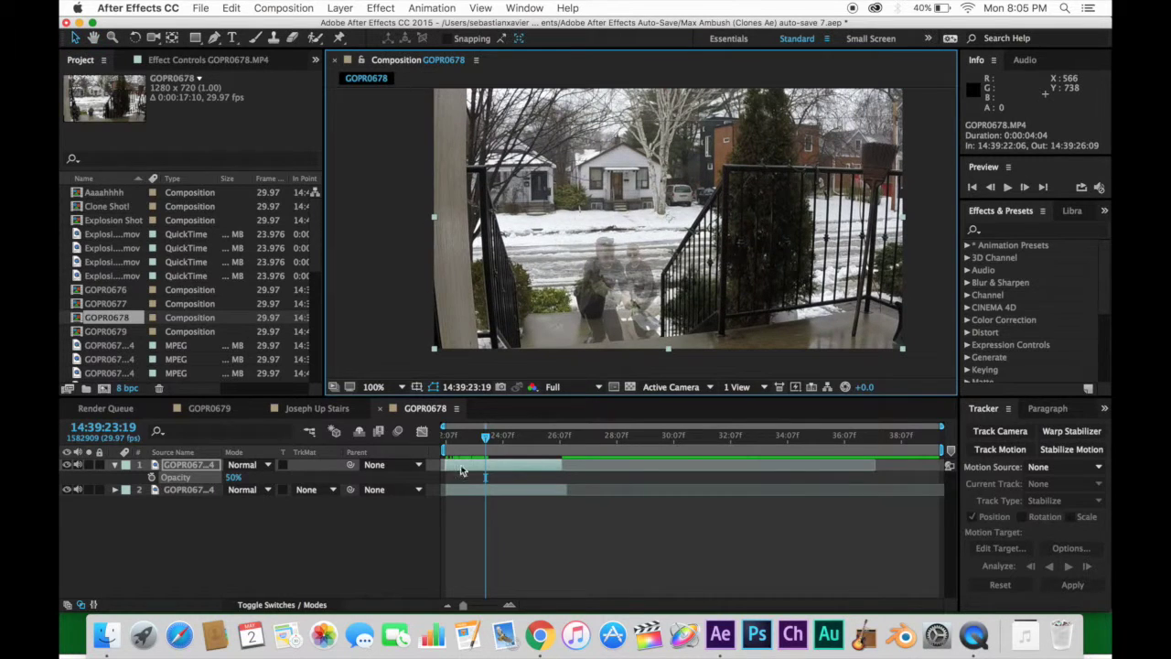
Step: Preview the overlapping walks and slide the upper clip five frames earlier so it starts at 14:39:22:01
{"action": "left_click_drag", "start_coordinate": [485, 437], "coordinate": [476, 466]}
{"action": "key", "text": "space"}
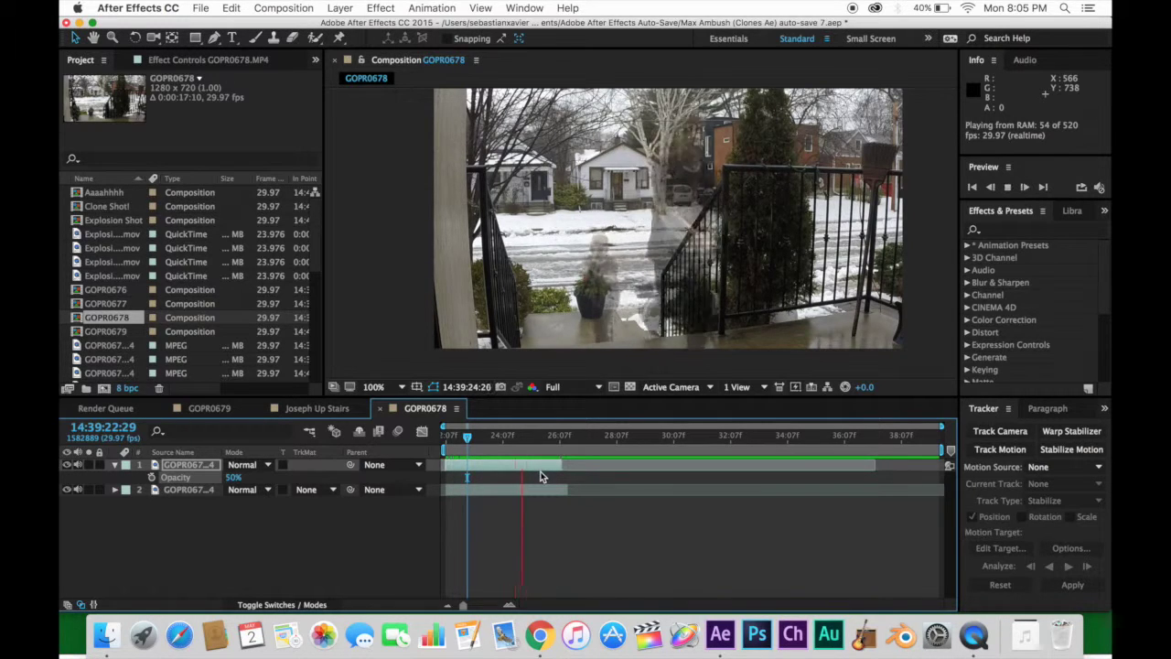
{"action": "left_click_drag", "start_coordinate": [542, 474], "coordinate": [537, 462]}
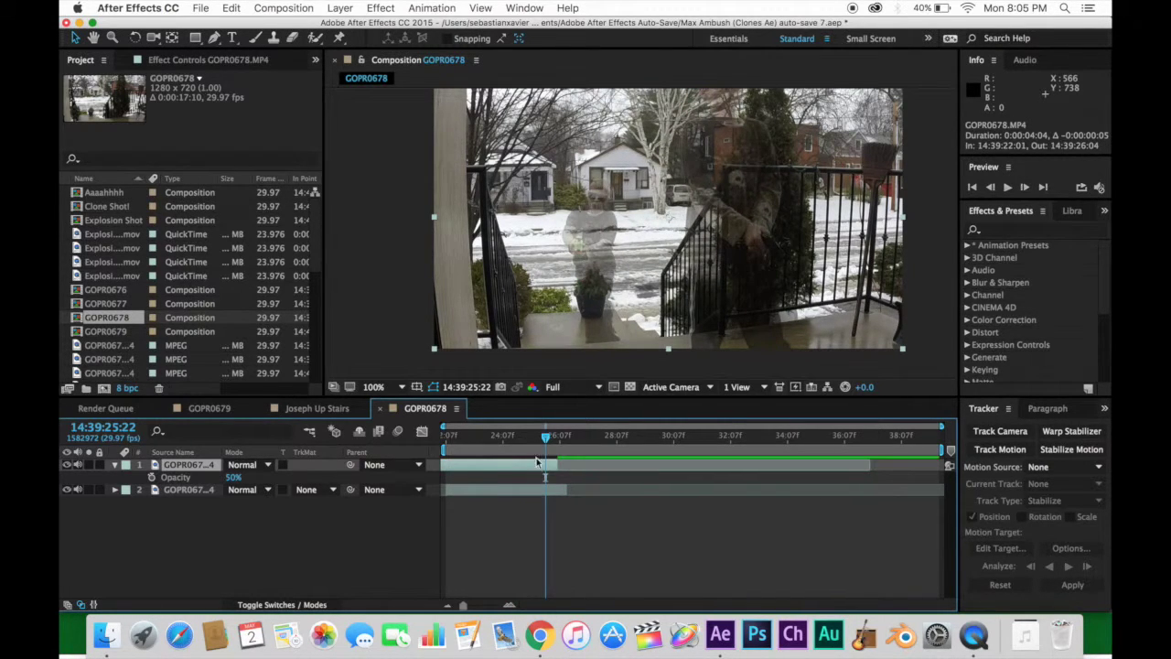
Step: Play back the adjusted overlap and shorten the composition to a duration of 0:00:03:02
{"action": "key", "text": "space"}
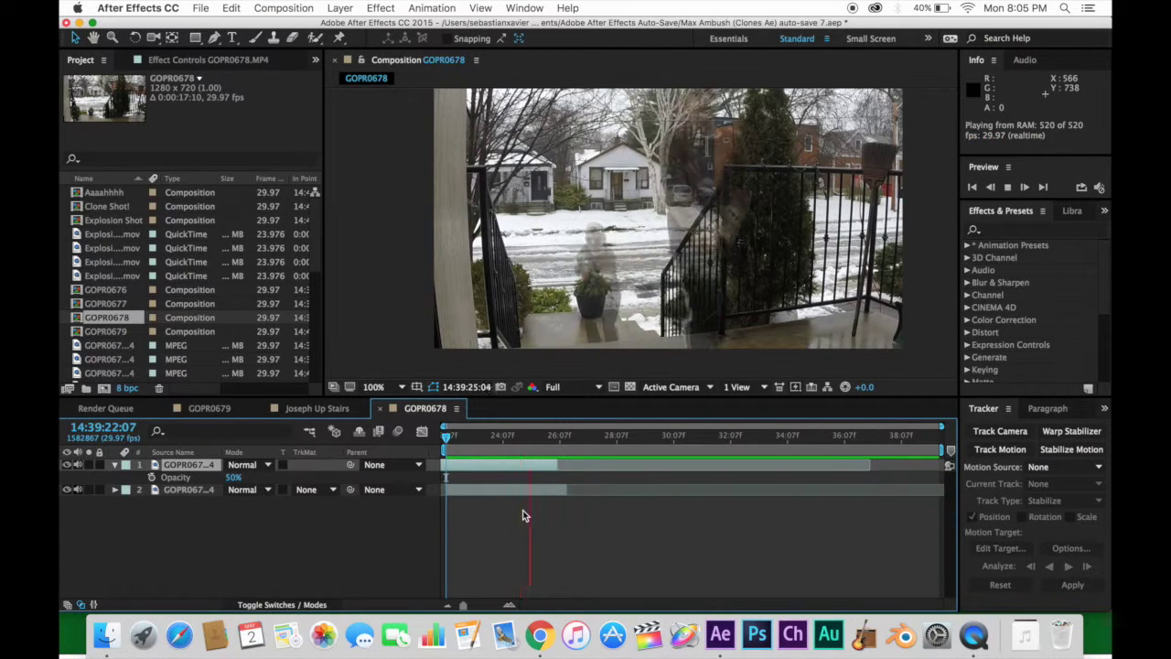
{"action": "key", "text": "space"}
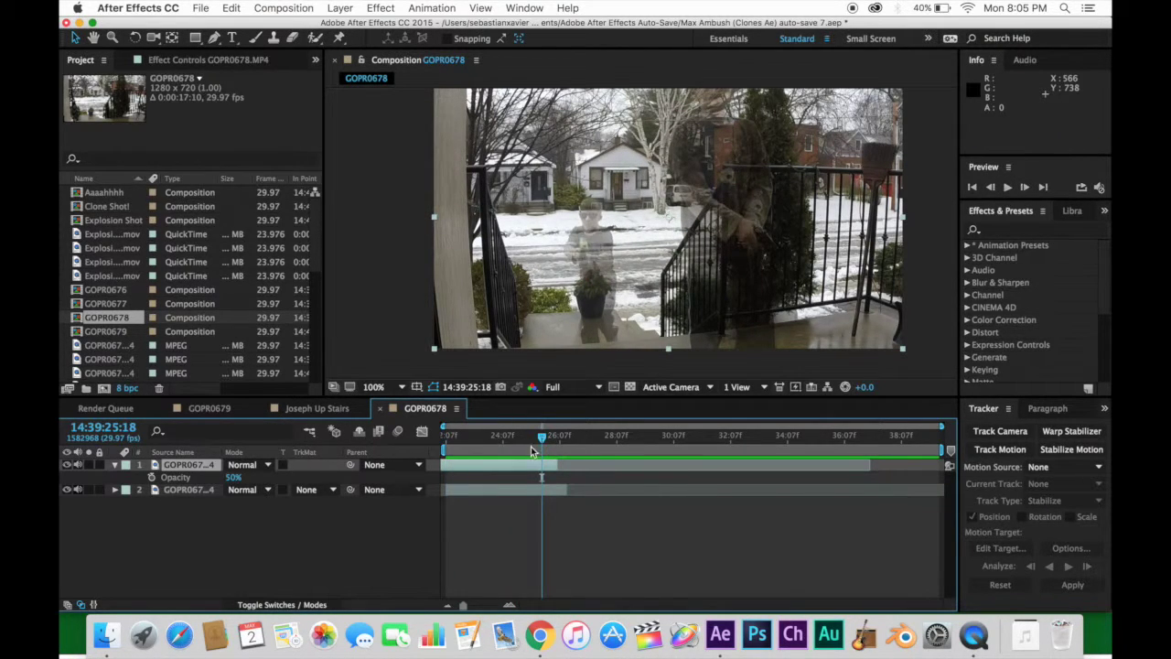
{"action": "mouse_move", "coordinate": [530, 451]}
{"action": "left_mouse_down"}
{"action": "mouse_move", "coordinate": [520, 451]}
{"action": "mouse_move", "coordinate": [535, 451]}
{"action": "left_mouse_up"}
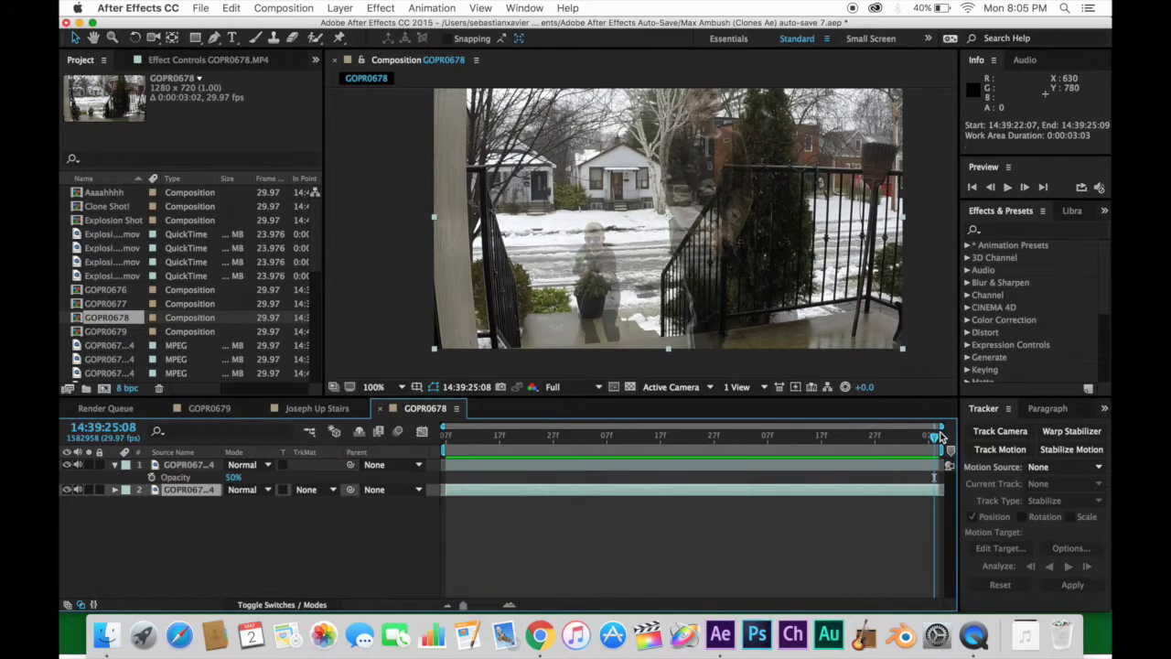
Step: Restore the upper clip's opacity to 100% and preview the opaque walk from the start of the composition
{"action": "left_click_drag", "start_coordinate": [940, 438], "coordinate": [402, 485]}
{"action": "left_click_drag", "start_coordinate": [234, 478], "coordinate": [575, 473]}
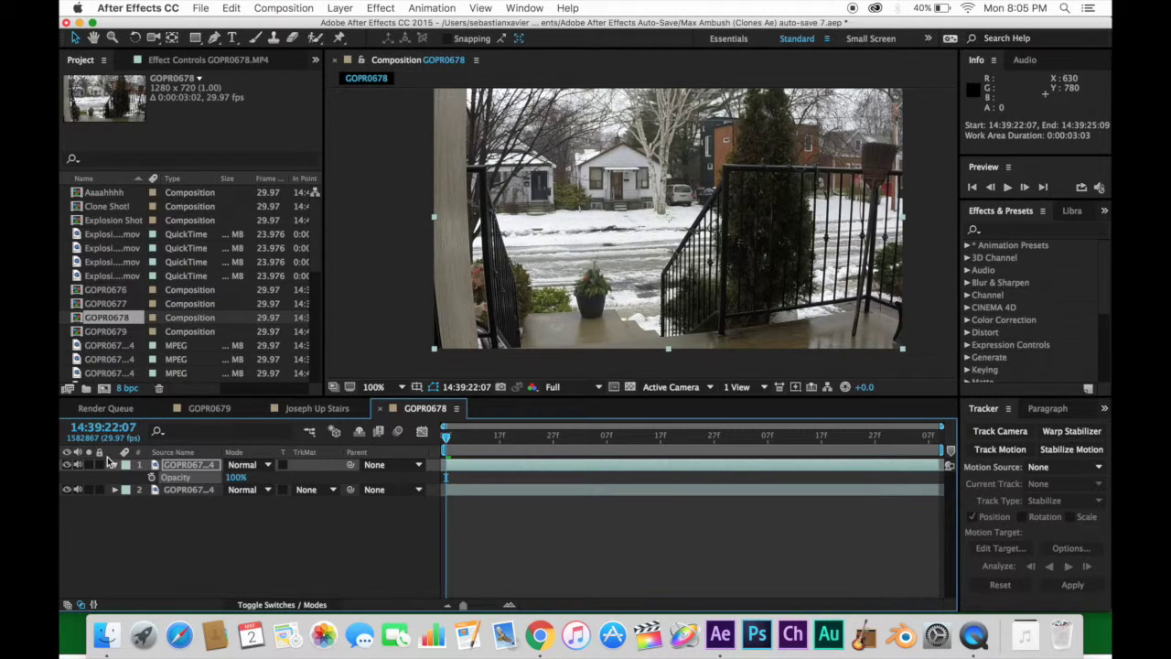
{"action": "left_click", "coordinate": [114, 465]}
{"action": "key", "text": "space"}
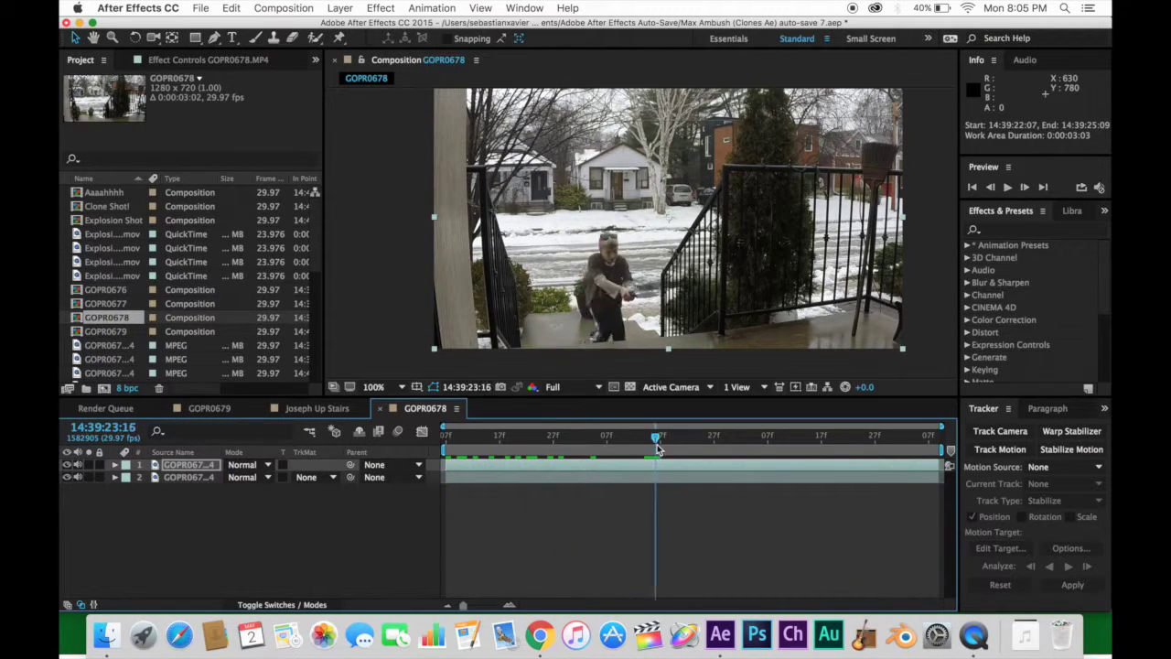
{"action": "key", "text": "space"}
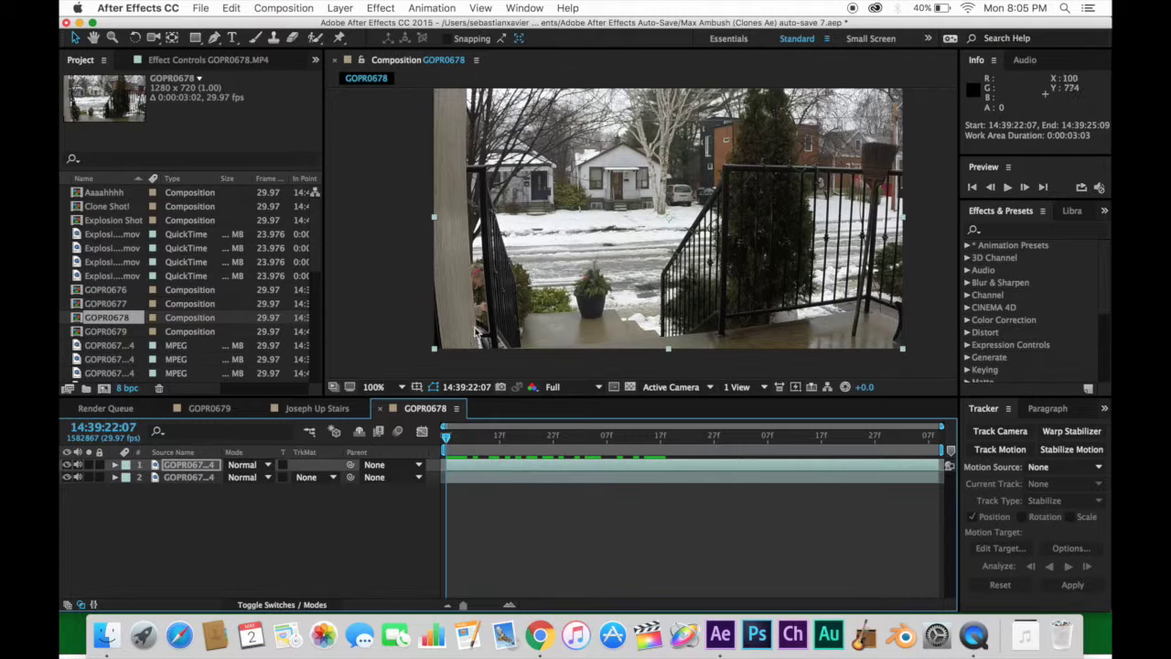
Step: Open the upper clip in its own Layer viewer with the Roto Brush tool active and enlarge the viewer area
{"action": "left_click", "coordinate": [316, 37]}
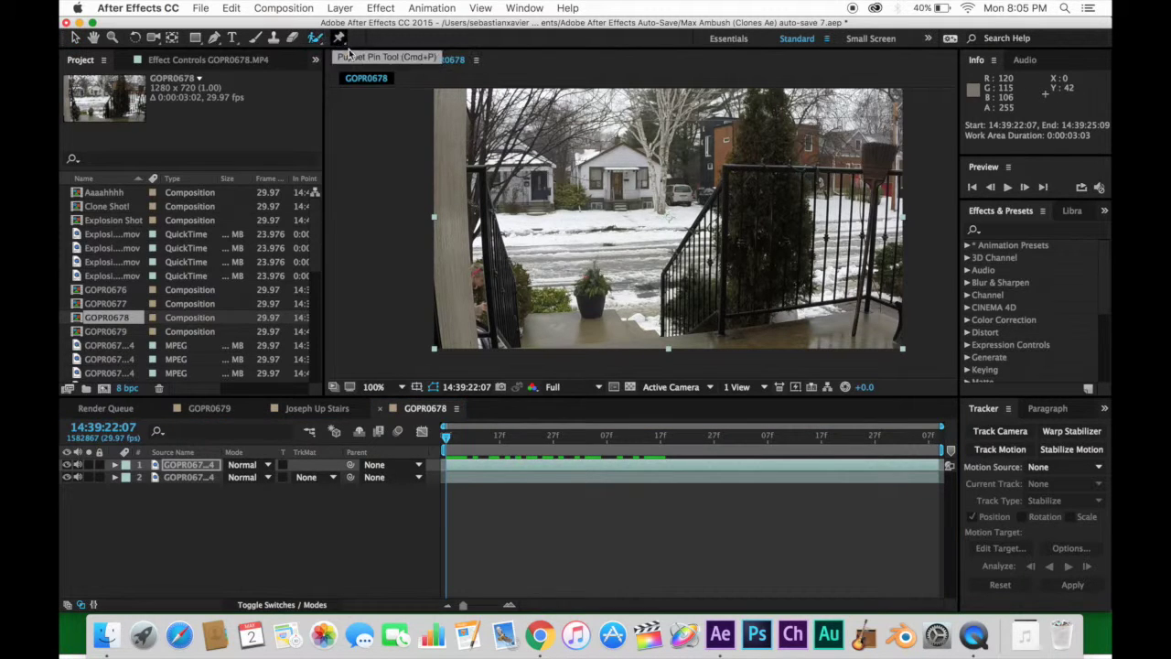
{"action": "double_click", "coordinate": [515, 468]}
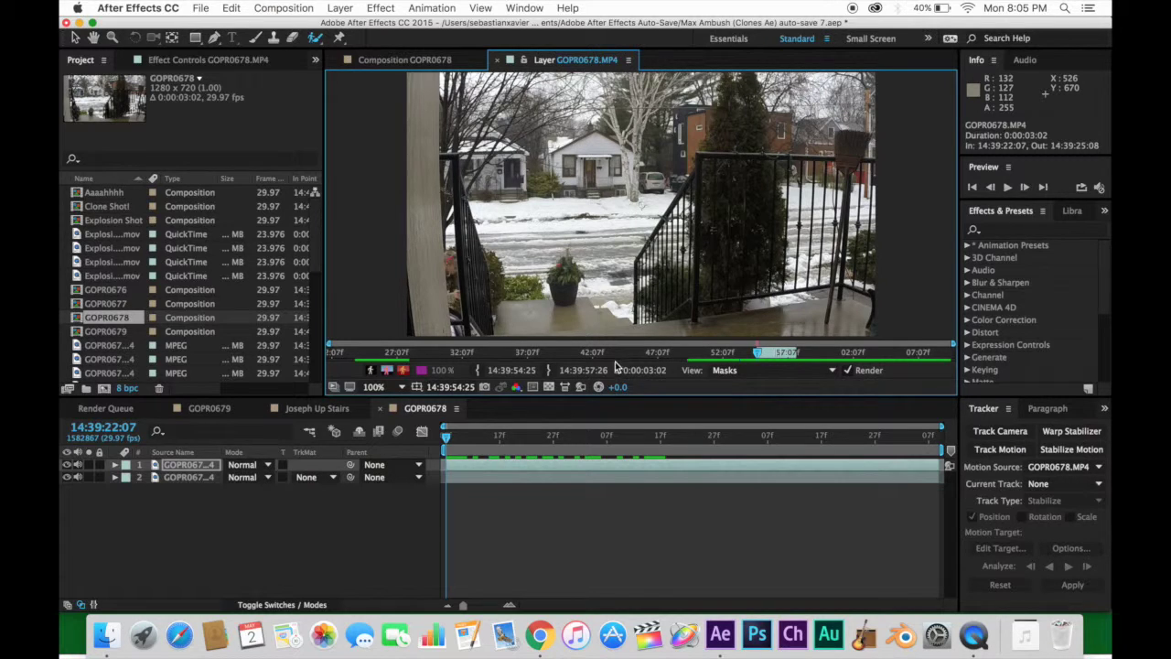
{"action": "left_click_drag", "start_coordinate": [616, 388], "coordinate": [615, 494]}
{"action": "left_click_drag", "start_coordinate": [770, 246], "coordinate": [717, 261]}
{"action": "key", "text": "space"}
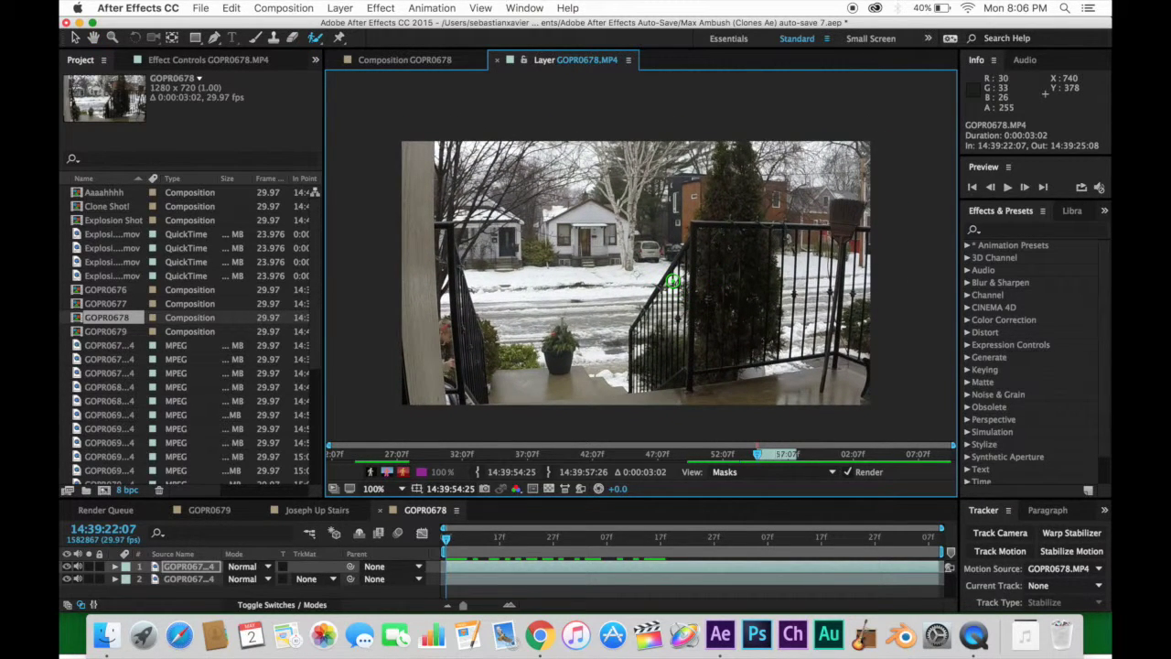
{"action": "mouse_move", "coordinate": [705, 293]}
{"action": "left_mouse_down"}
{"action": "mouse_move", "coordinate": [562, 248]}
{"action": "mouse_move", "coordinate": [627, 230]}
{"action": "mouse_move", "coordinate": [719, 247]}
{"action": "mouse_move", "coordinate": [565, 250]}
{"action": "mouse_move", "coordinate": [486, 220]}
{"action": "mouse_move", "coordinate": [950, 162]}
{"action": "mouse_move", "coordinate": [520, 225]}
{"action": "mouse_move", "coordinate": [737, 261]}
{"action": "mouse_move", "coordinate": [750, 27]}
{"action": "mouse_move", "coordinate": [961, 156]}
{"action": "mouse_move", "coordinate": [865, 145]}
{"action": "mouse_move", "coordinate": [768, 261]}
{"action": "mouse_move", "coordinate": [669, 244]}
{"action": "mouse_move", "coordinate": [721, 240]}
{"action": "left_mouse_up"}
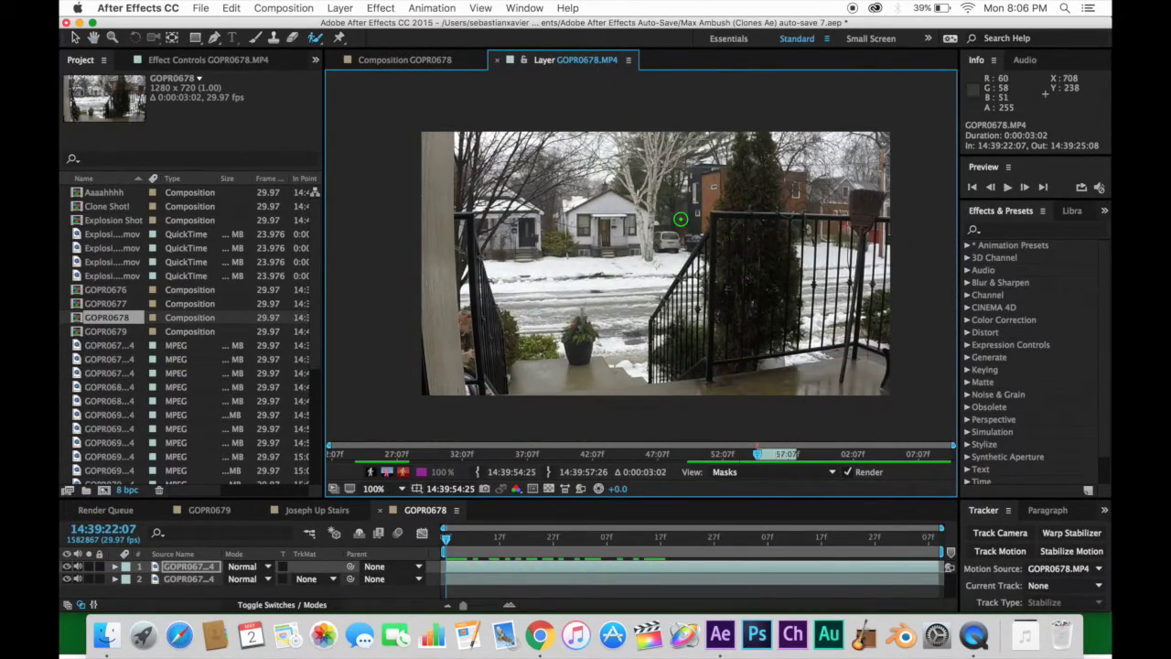
Step: Examine the opening frame up close, especially the figure crouched between the wooden post and the left railing
{"action": "scroll", "coordinate": [640, 253], "scroll_direction": "down", "scroll_amount": 8}
{"action": "scroll", "coordinate": [641, 254], "scroll_direction": "up", "scroll_amount": 10}
{"action": "scroll", "coordinate": [640, 254], "scroll_direction": "down", "scroll_amount": 8}
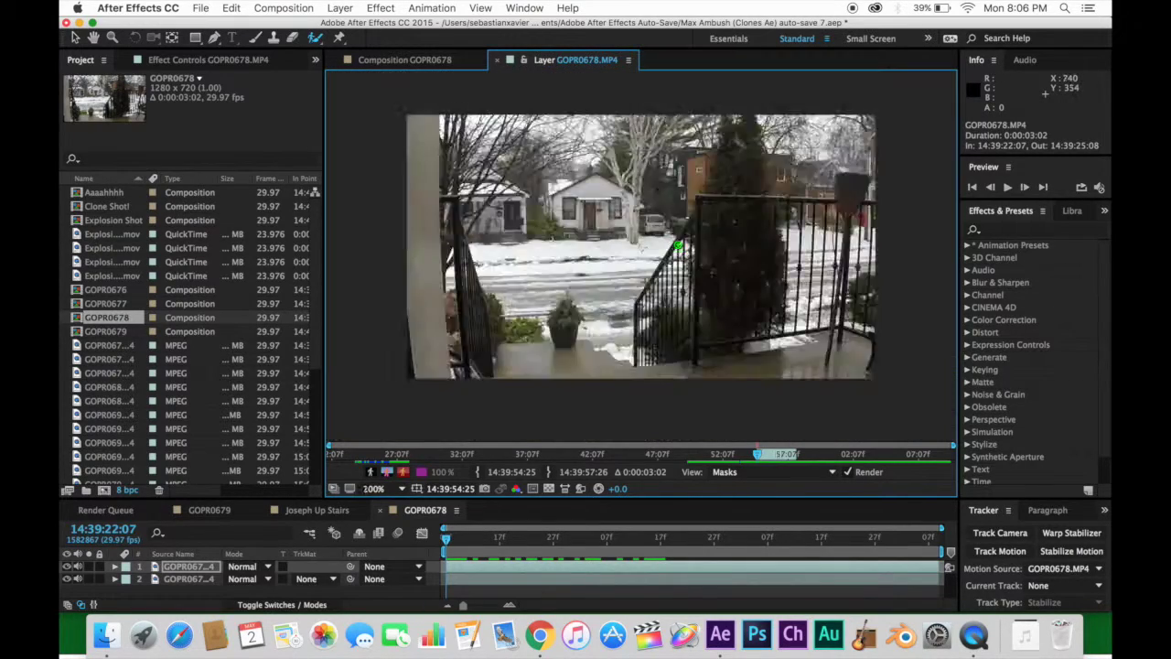
{"action": "scroll", "coordinate": [641, 254], "scroll_direction": "up", "scroll_amount": 7}
{"action": "scroll", "coordinate": [644, 256], "scroll_direction": "down", "scroll_amount": 4}
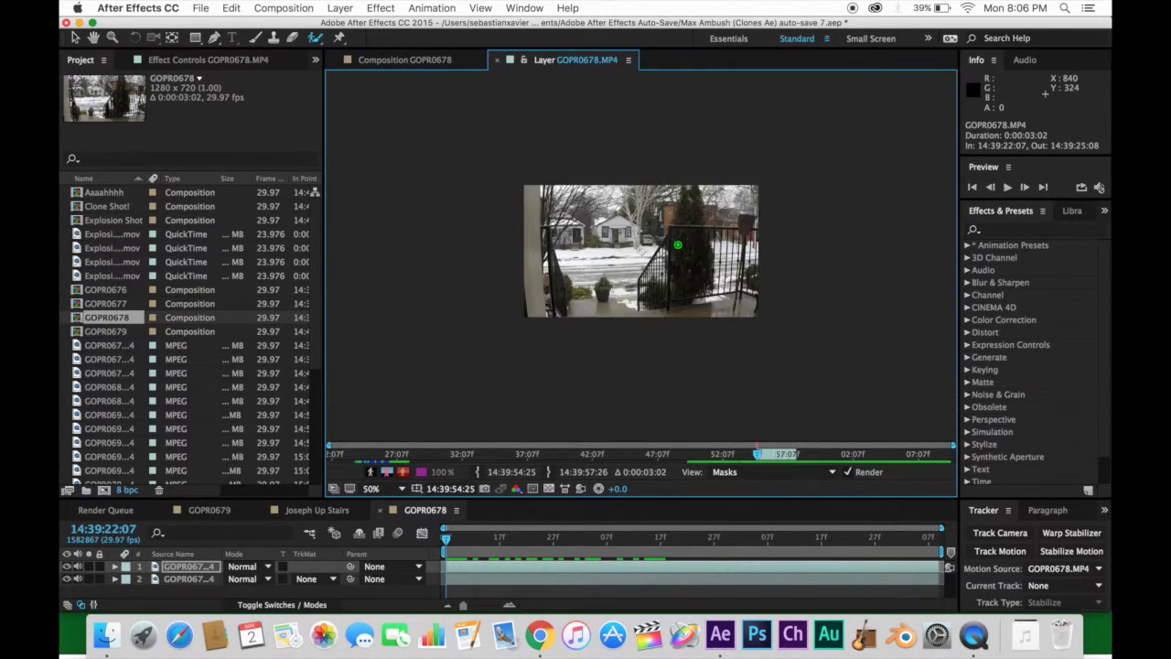
{"action": "scroll", "coordinate": [644, 259], "scroll_direction": "up", "scroll_amount": 1}
{"action": "left_click_drag", "start_coordinate": [540, 255], "coordinate": [634, 256]}
{"action": "scroll", "coordinate": [634, 256], "scroll_direction": "up", "scroll_amount": 3}
{"action": "left_click_drag", "start_coordinate": [575, 282], "coordinate": [800, 230]}
{"action": "scroll", "coordinate": [800, 229], "scroll_direction": "up", "scroll_amount": 2}
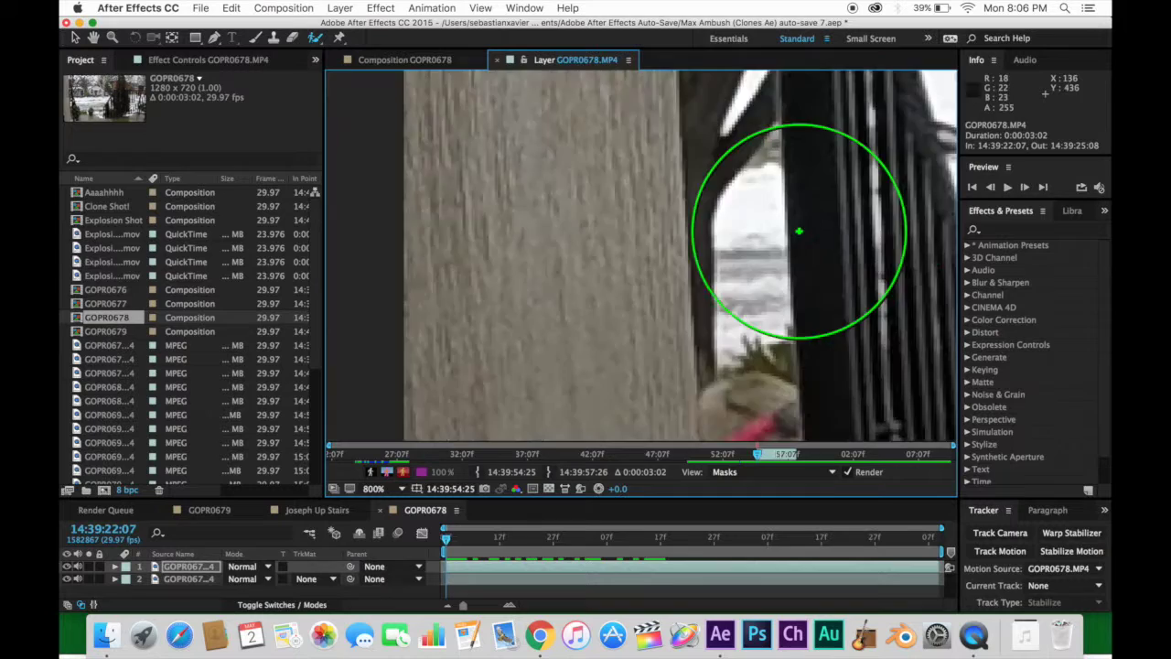
{"action": "scroll", "coordinate": [791, 234], "scroll_direction": "down", "scroll_amount": 4}
{"action": "scroll", "coordinate": [674, 273], "scroll_direction": "up", "scroll_amount": 4}
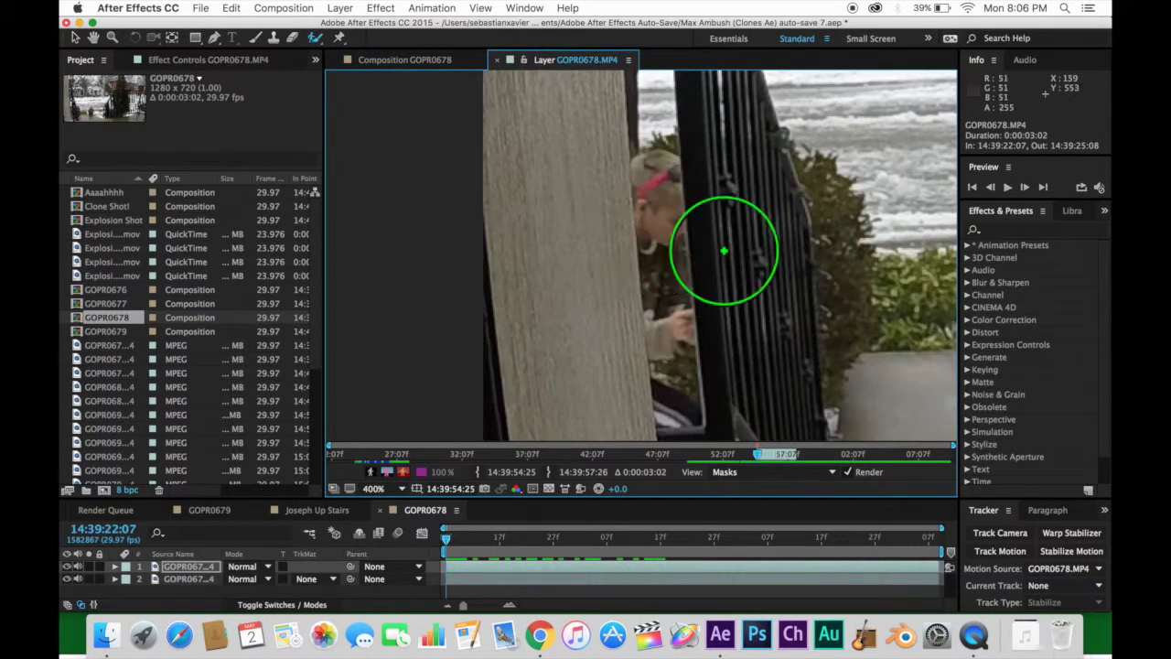
{"action": "scroll", "coordinate": [682, 283], "scroll_direction": "down", "scroll_amount": 2}
{"action": "scroll", "coordinate": [682, 283], "scroll_direction": "down", "scroll_amount": 1}
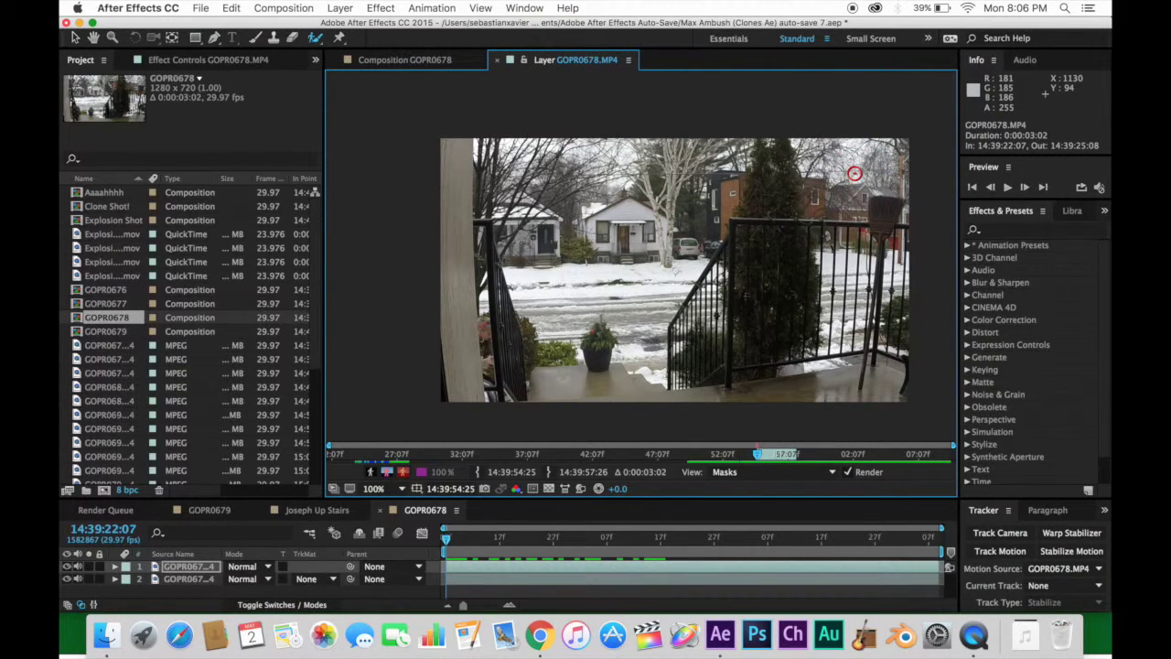
{"action": "scroll", "coordinate": [853, 173], "scroll_direction": "up", "scroll_amount": 1}
{"action": "scroll", "coordinate": [854, 173], "scroll_direction": "up", "scroll_amount": 2}
{"action": "scroll", "coordinate": [854, 173], "scroll_direction": "down", "scroll_amount": 2}
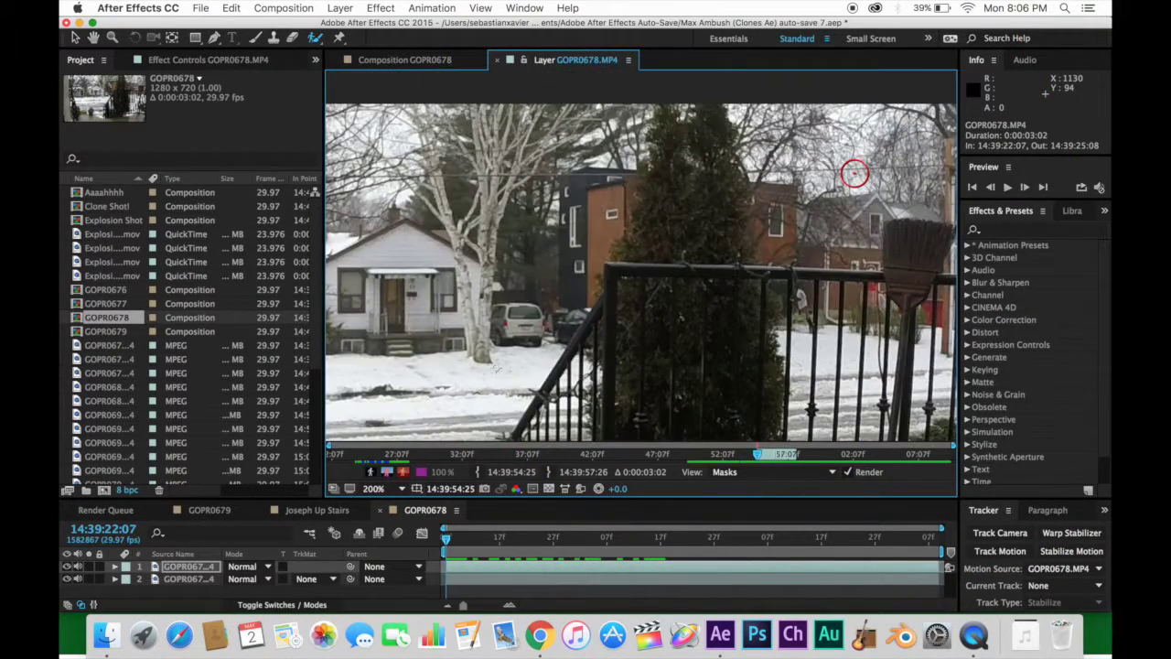
{"action": "scroll", "coordinate": [854, 173], "scroll_direction": "up", "scroll_amount": 4}
{"action": "scroll", "coordinate": [854, 173], "scroll_direction": "down", "scroll_amount": 6}
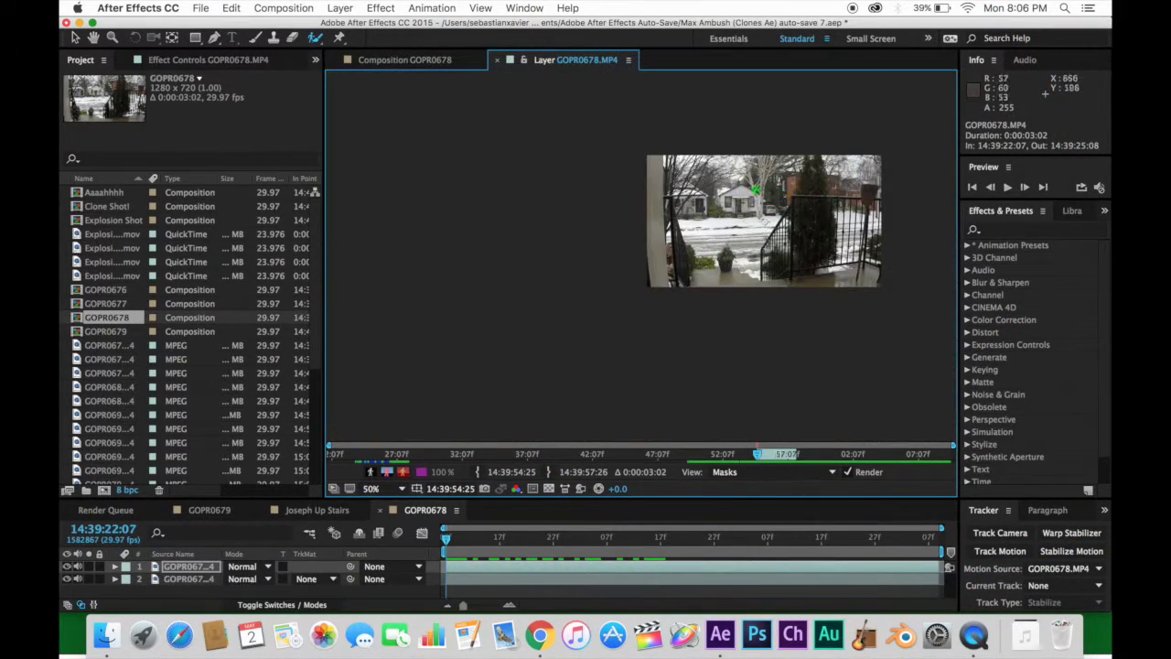
{"action": "scroll", "coordinate": [756, 190], "scroll_direction": "up", "scroll_amount": 3}
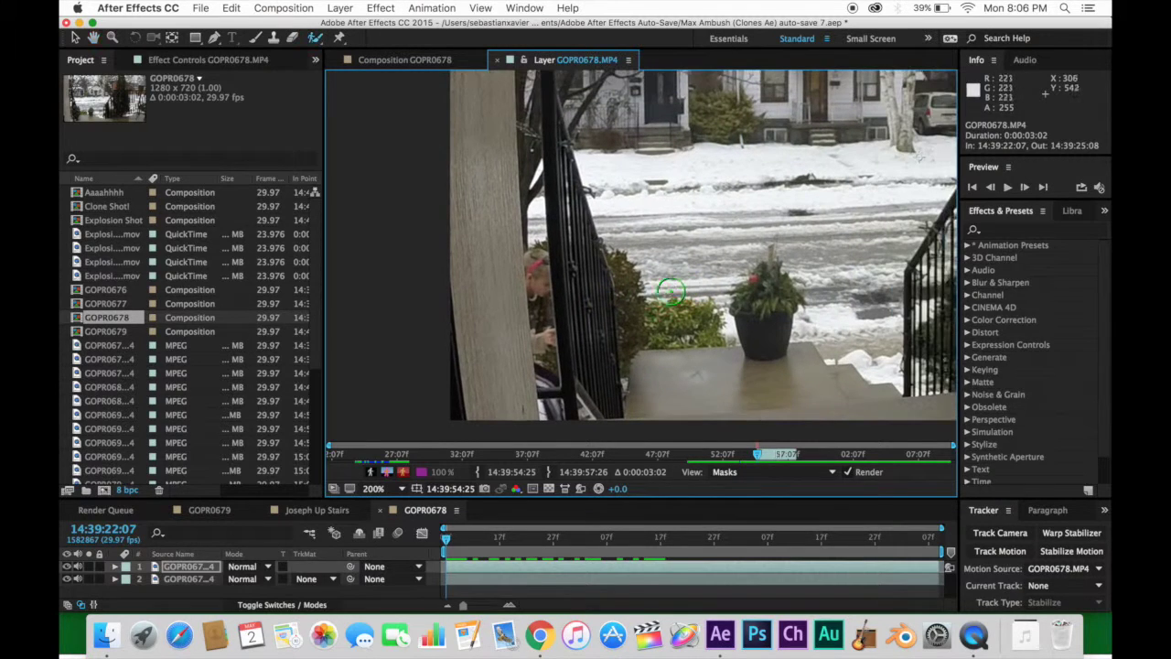
{"action": "scroll", "coordinate": [638, 256], "scroll_direction": "down", "scroll_amount": 2}
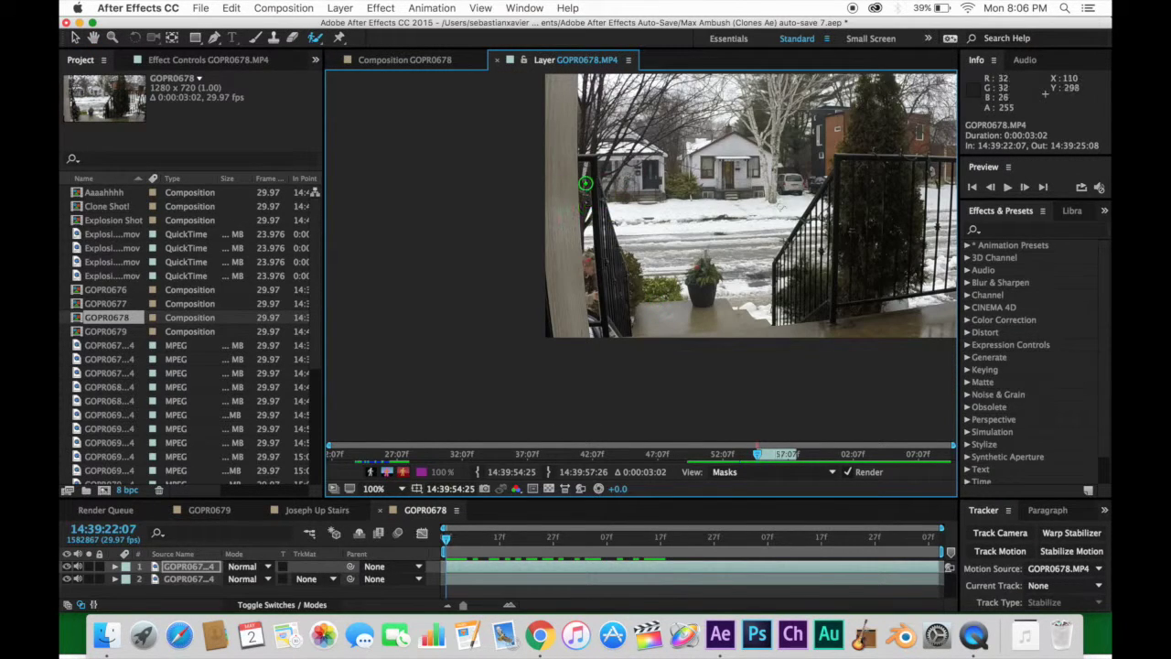
Step: Roto Brush the left post and railing as foreground in the first frame and subtract the spill over the street and right railing
{"action": "mouse_move", "coordinate": [590, 169]}
{"action": "left_mouse_down"}
{"action": "mouse_move", "coordinate": [871, 165]}
{"action": "mouse_move", "coordinate": [776, 243]}
{"action": "left_mouse_up"}
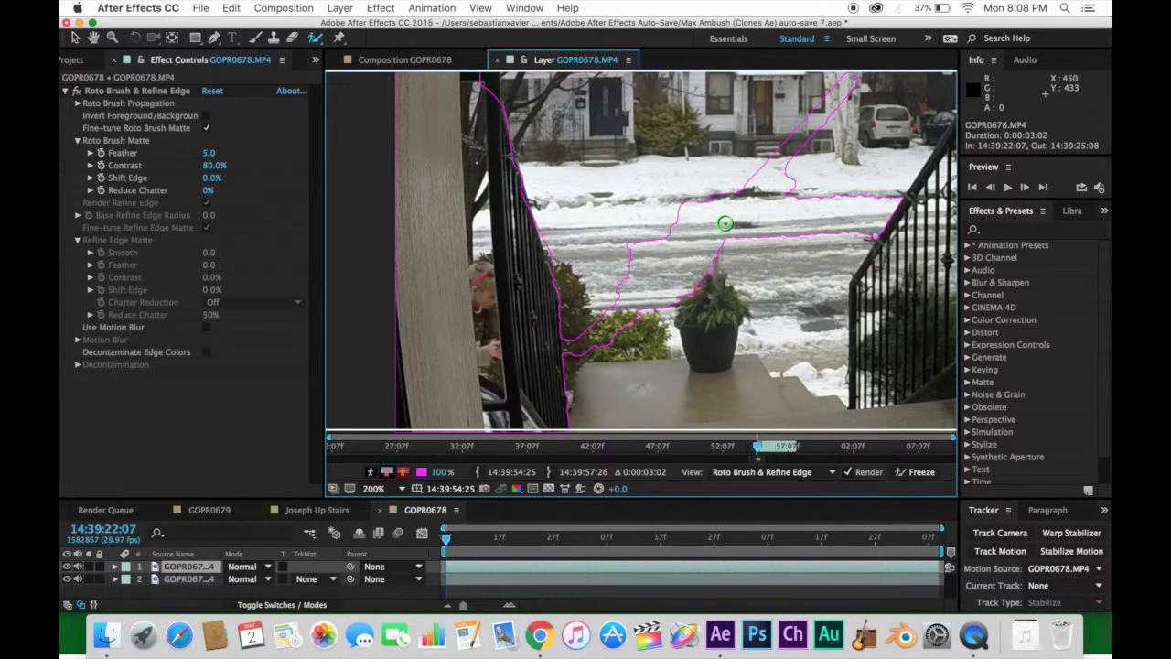
{"action": "mouse_move", "coordinate": [578, 352]}
{"action": "left_mouse_down"}
{"action": "mouse_move", "coordinate": [753, 250]}
{"action": "mouse_move", "coordinate": [863, 77]}
{"action": "mouse_move", "coordinate": [776, 173]}
{"action": "left_mouse_up"}
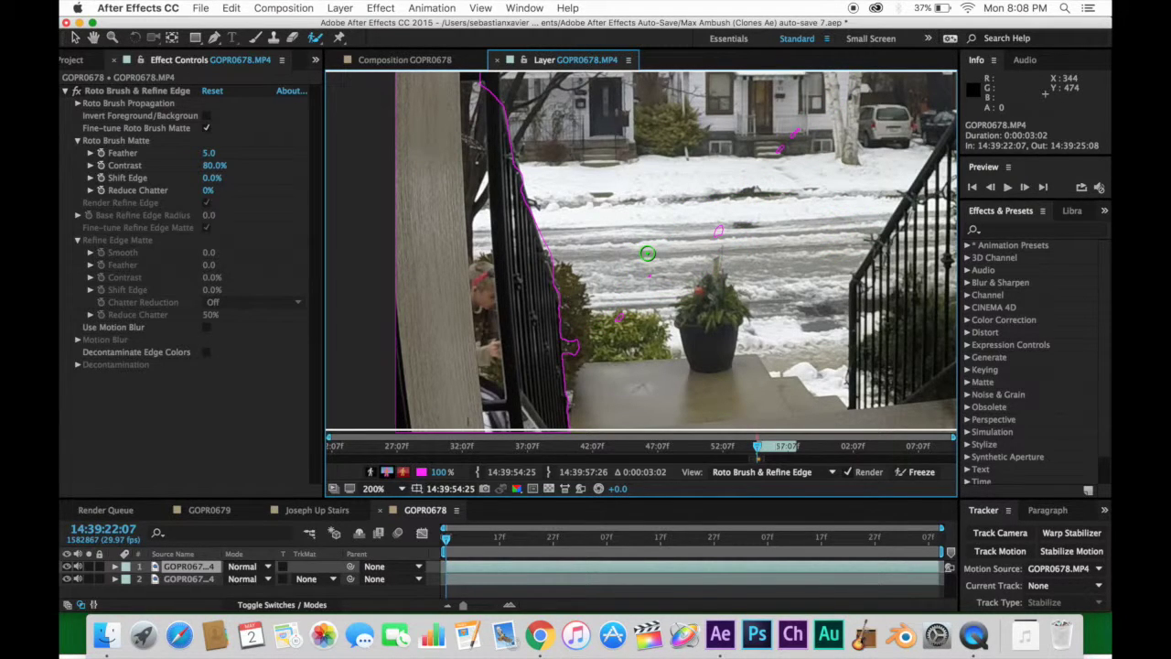
{"action": "left_click_drag", "start_coordinate": [647, 253], "coordinate": [763, 253]}
{"action": "left_click_drag", "start_coordinate": [817, 178], "coordinate": [698, 305]}
{"action": "left_click_drag", "start_coordinate": [650, 370], "coordinate": [813, 77], "text": "alt"}
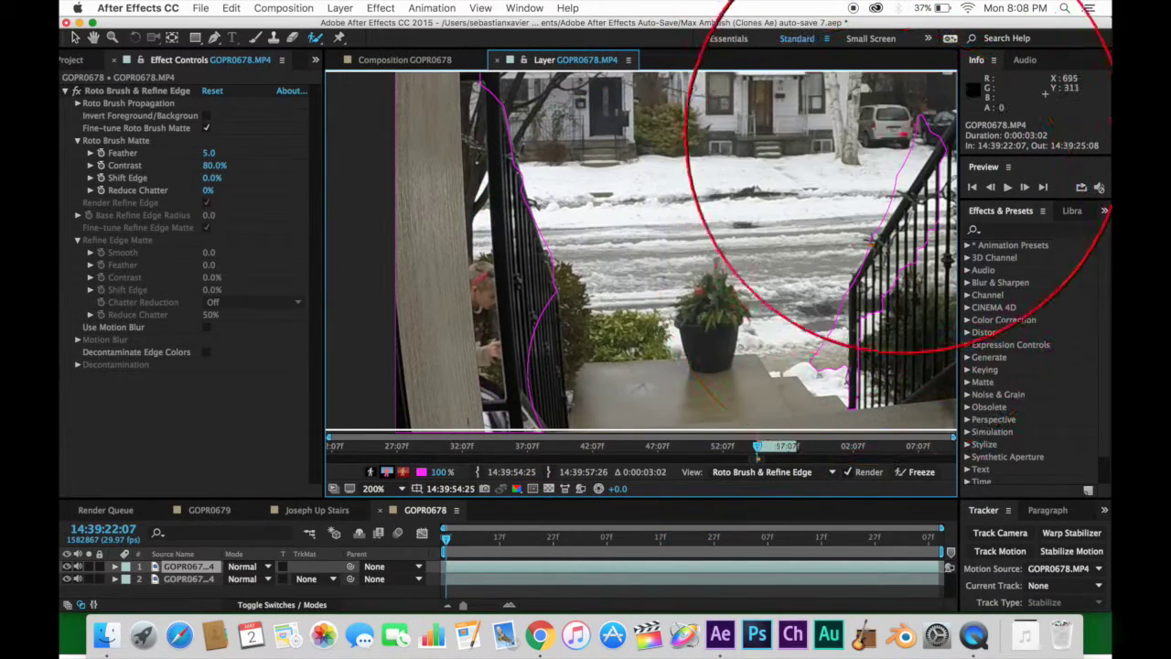
{"action": "mouse_move", "coordinate": [890, 132]}
{"action": "left_mouse_down", "text": "alt"}
{"action": "mouse_move", "coordinate": [883, 407]}
{"action": "mouse_move", "coordinate": [758, 437]}
{"action": "left_mouse_up", "text": "alt"}
{"action": "left_click_drag", "start_coordinate": [564, 417], "coordinate": [457, 417], "text": "super"}
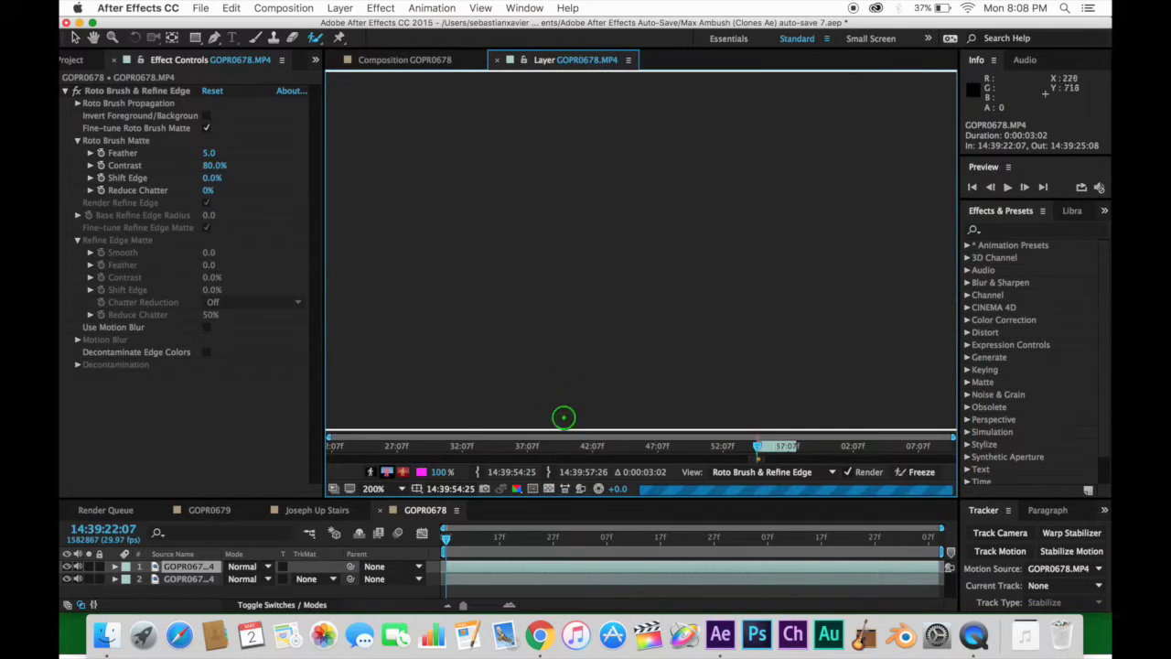
Step: Add the lower part of the left railing back into the foreground selection
{"action": "left_click_drag", "start_coordinate": [536, 314], "coordinate": [523, 416]}
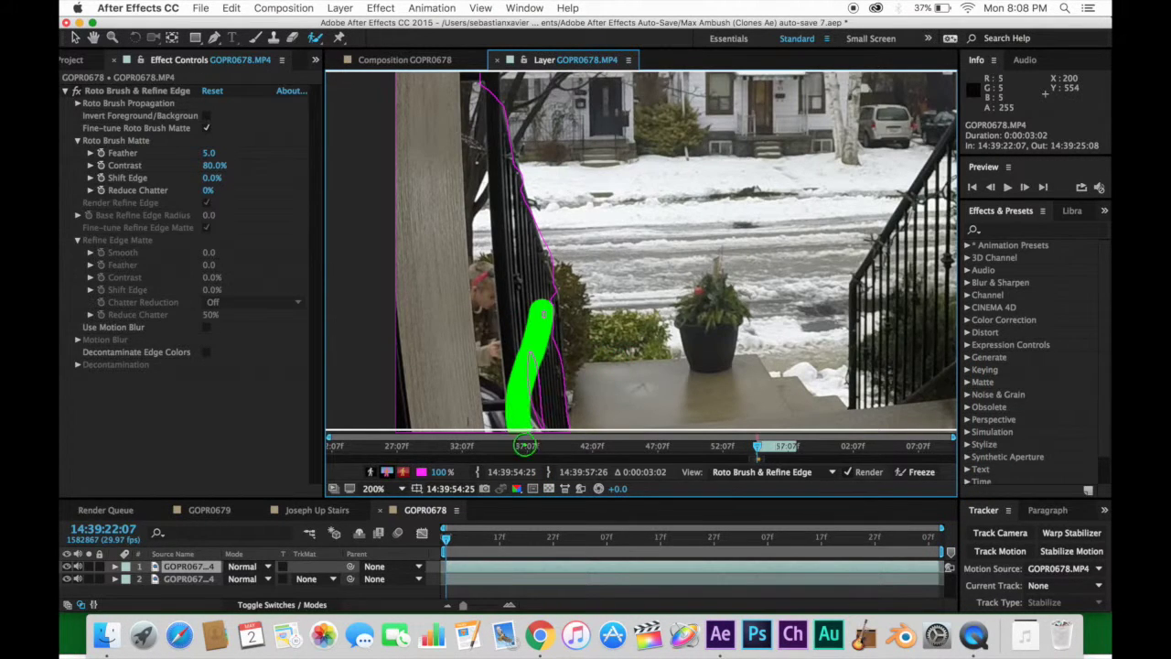
{"action": "left_click_drag", "start_coordinate": [523, 366], "coordinate": [547, 429]}
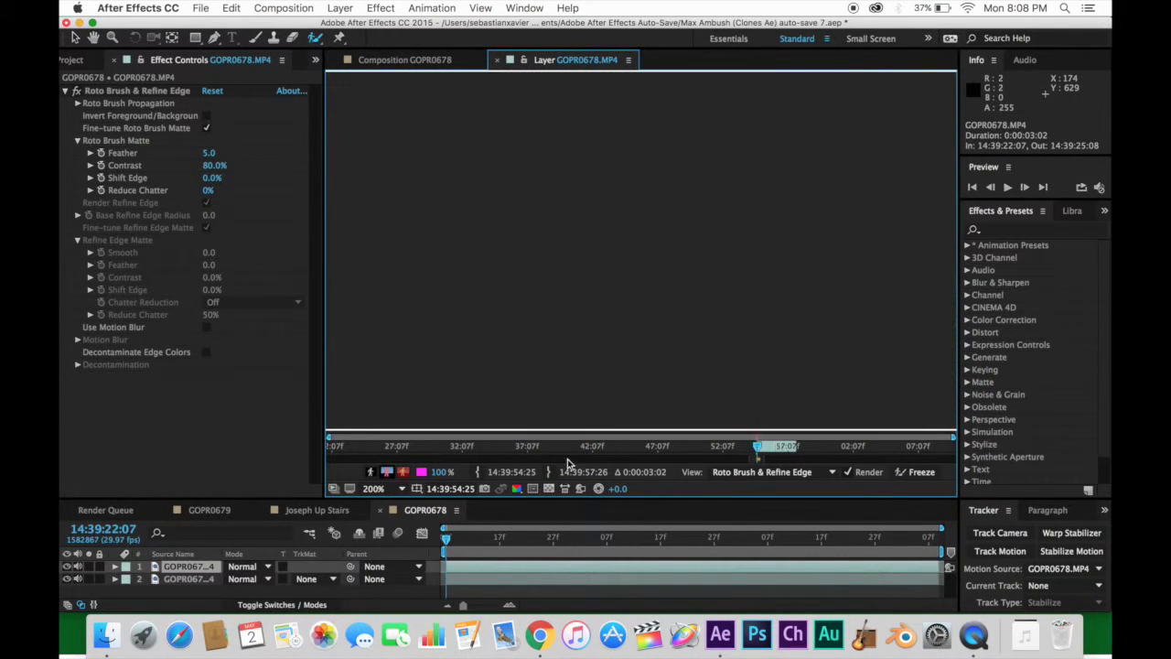
{"action": "left_click_drag", "start_coordinate": [549, 346], "coordinate": [549, 320]}
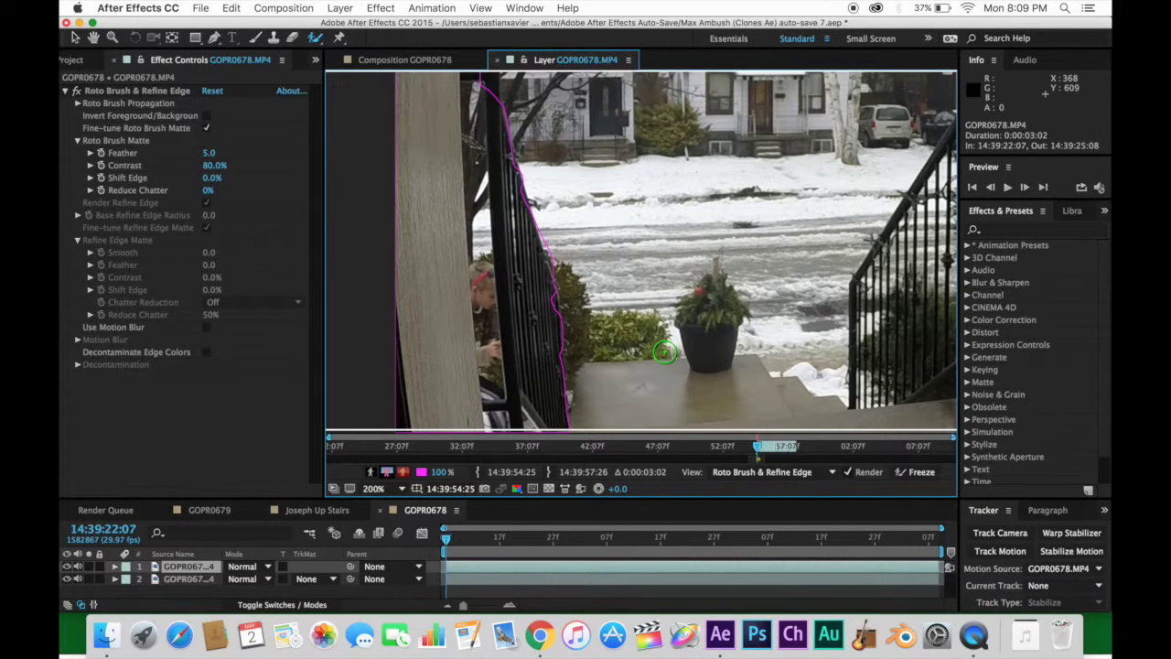
Step: At 14:39:22:13, add the figure's head emerging beside the left railing to the roto selection and refine the edge below it
{"action": "key", "text": "Page_Down"}
{"action": "key", "text": "Page_Down"}
{"action": "key", "text": "Page_Down"}
{"action": "key", "text": "Page_Down"}
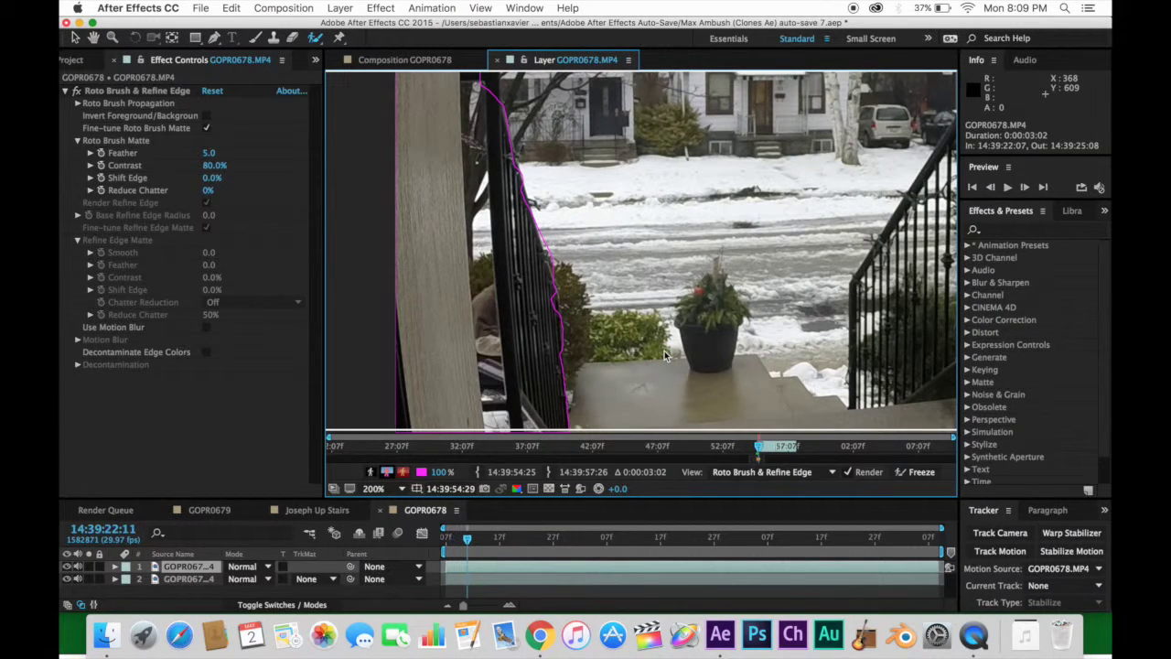
{"action": "key", "text": "Page_Down"}
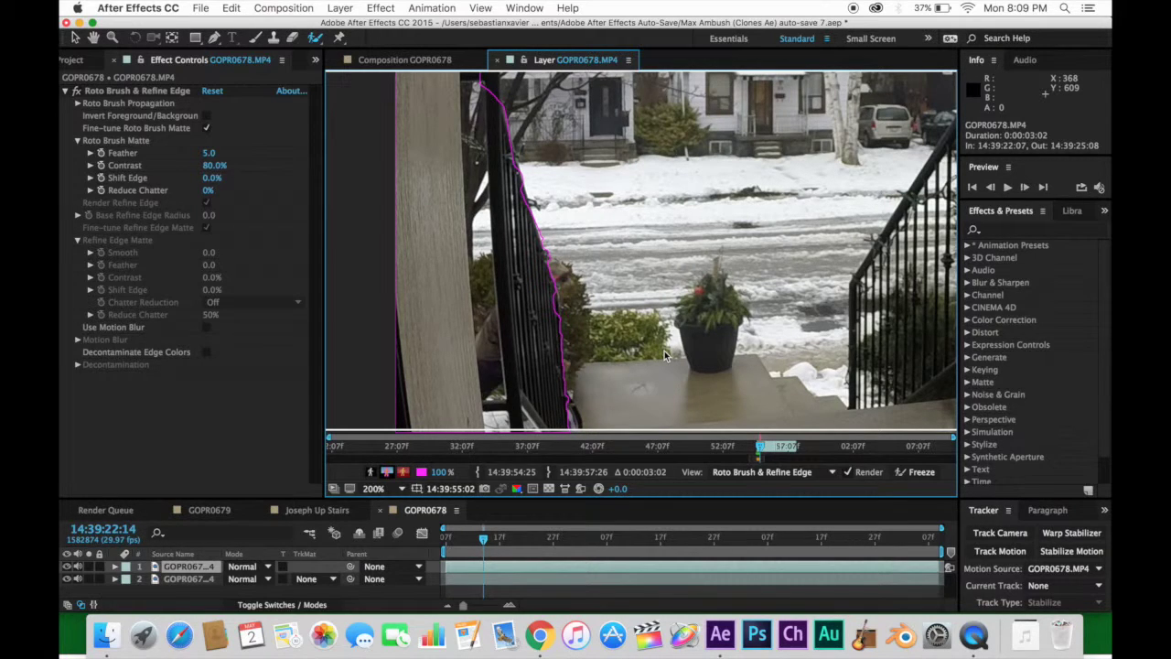
{"action": "key", "text": "Page_Up"}
{"action": "key", "text": "Page_Down"}
{"action": "key", "text": "period"}
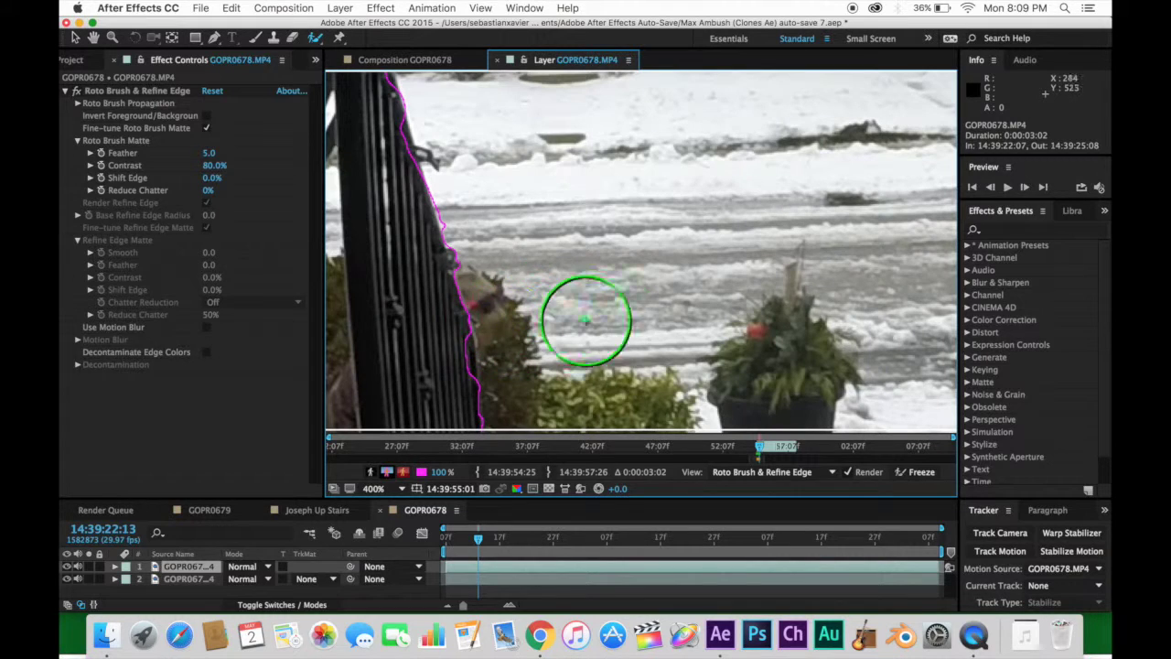
{"action": "left_click_drag", "start_coordinate": [446, 291], "coordinate": [458, 356]}
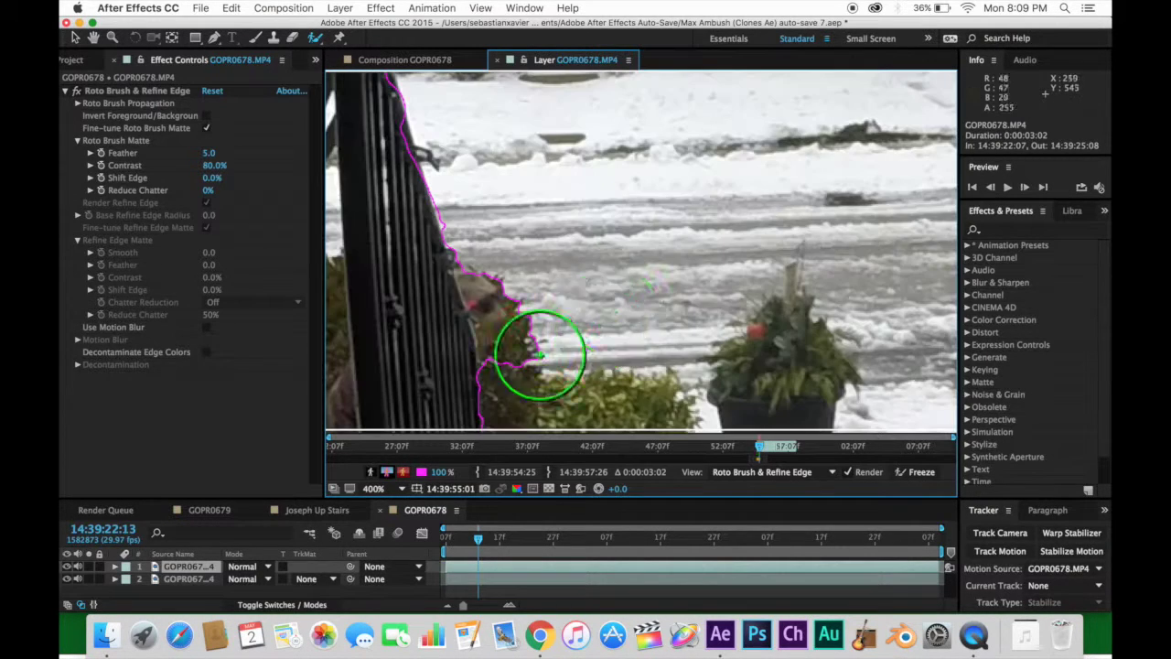
{"action": "key", "text": "comma"}
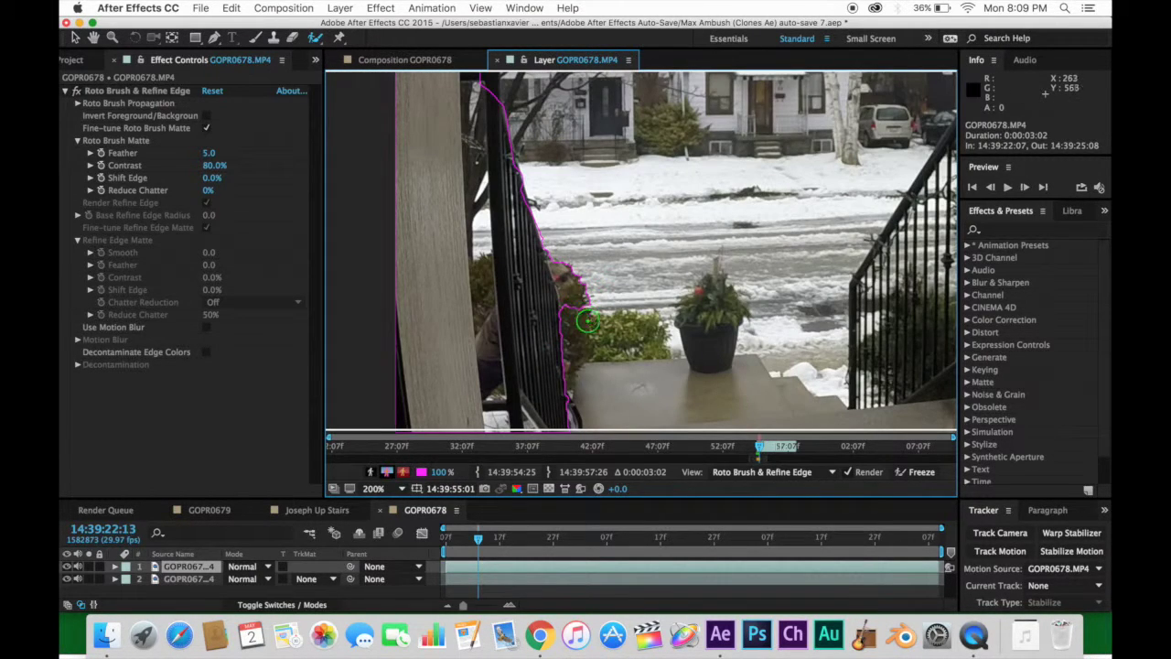
{"action": "left_click_drag", "start_coordinate": [577, 312], "coordinate": [563, 316]}
{"action": "left_click_drag", "start_coordinate": [583, 407], "coordinate": [564, 406]}
Step: Correct the selection at 14:39:22:12 to cover the railing's base and exclude the bush beside it, and save the project
{"action": "key", "text": "Page_Up"}
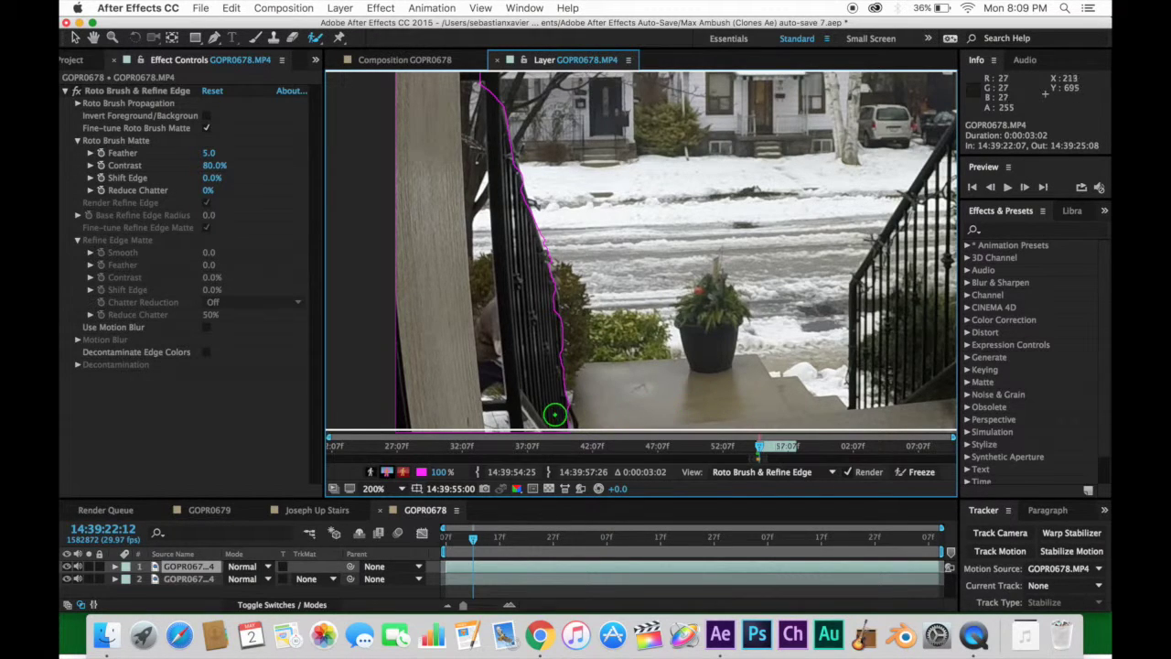
{"action": "left_click_drag", "start_coordinate": [551, 411], "coordinate": [562, 420]}
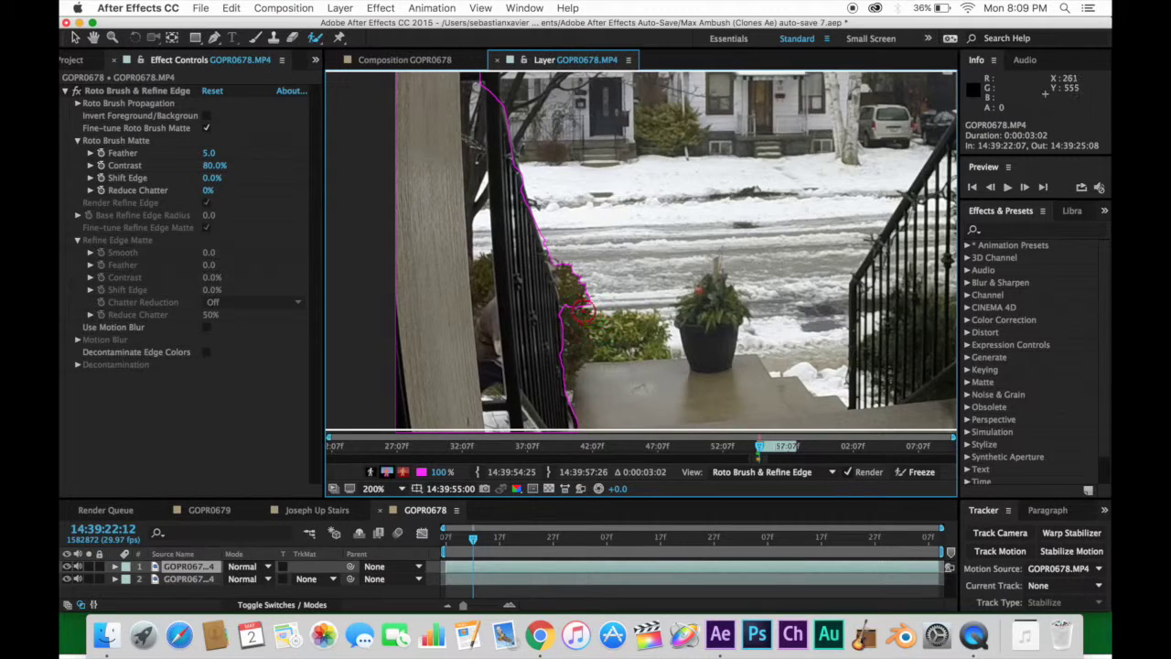
{"action": "left_click_drag", "start_coordinate": [582, 311], "coordinate": [560, 240]}
{"action": "left_click", "coordinate": [201, 8]}
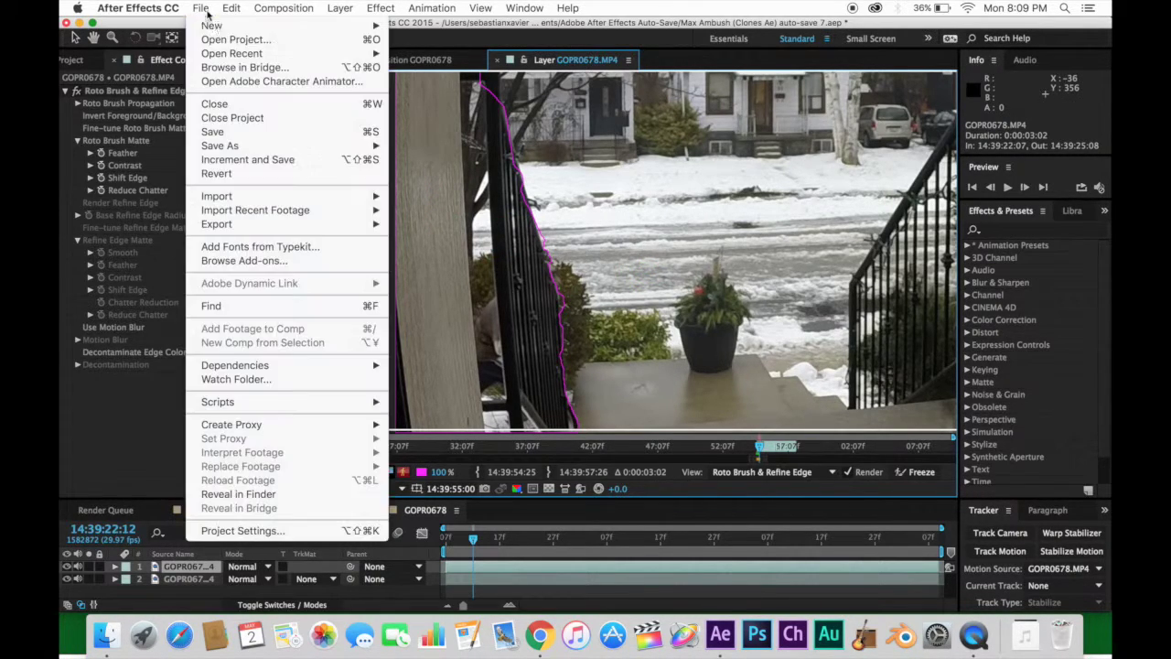
{"action": "left_click", "coordinate": [257, 133]}
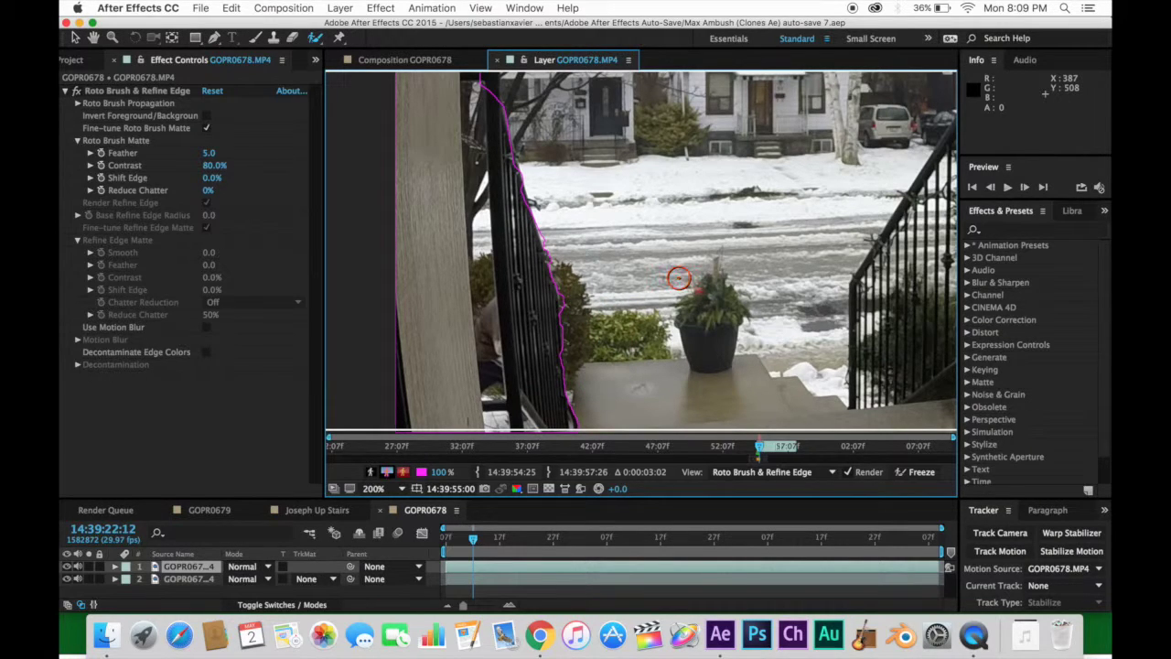
Step: Advance to 14:39:22:16 and brush over the area where the figure emerges beside the left railing with the Roto Brush
{"action": "key", "text": "Page_Down"}
{"action": "key", "text": "Page_Down"}
{"action": "key", "text": "Page_Down"}
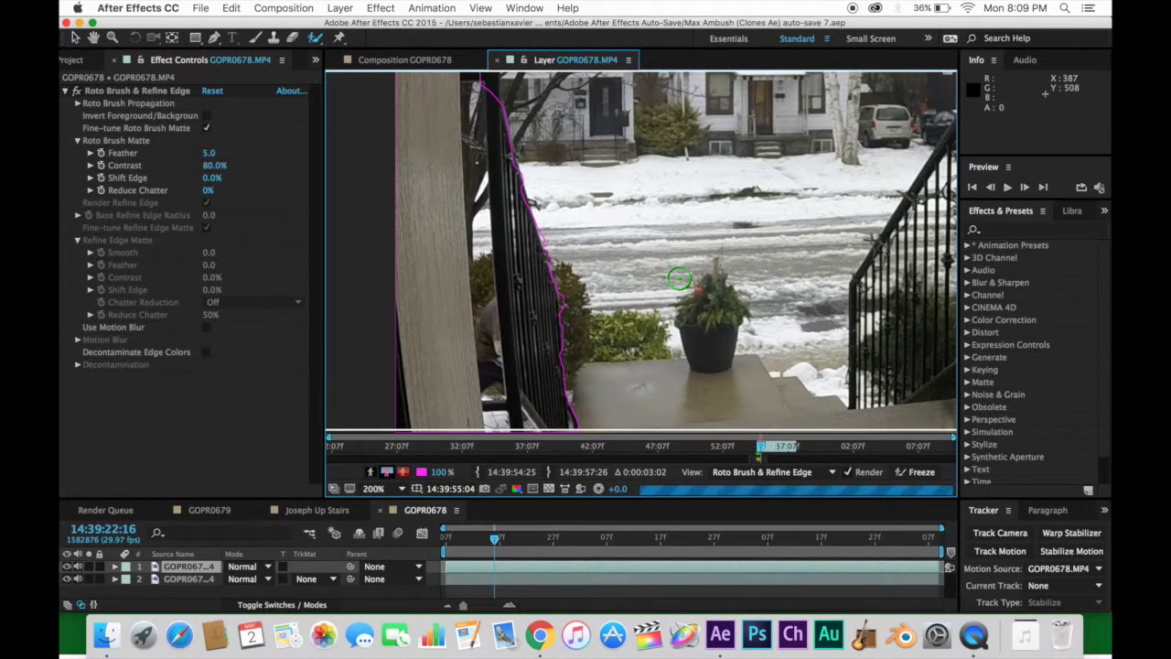
{"action": "mouse_move", "coordinate": [590, 278]}
{"action": "left_mouse_down"}
{"action": "mouse_move", "coordinate": [560, 328]}
{"action": "mouse_move", "coordinate": [579, 369]}
{"action": "left_mouse_up"}
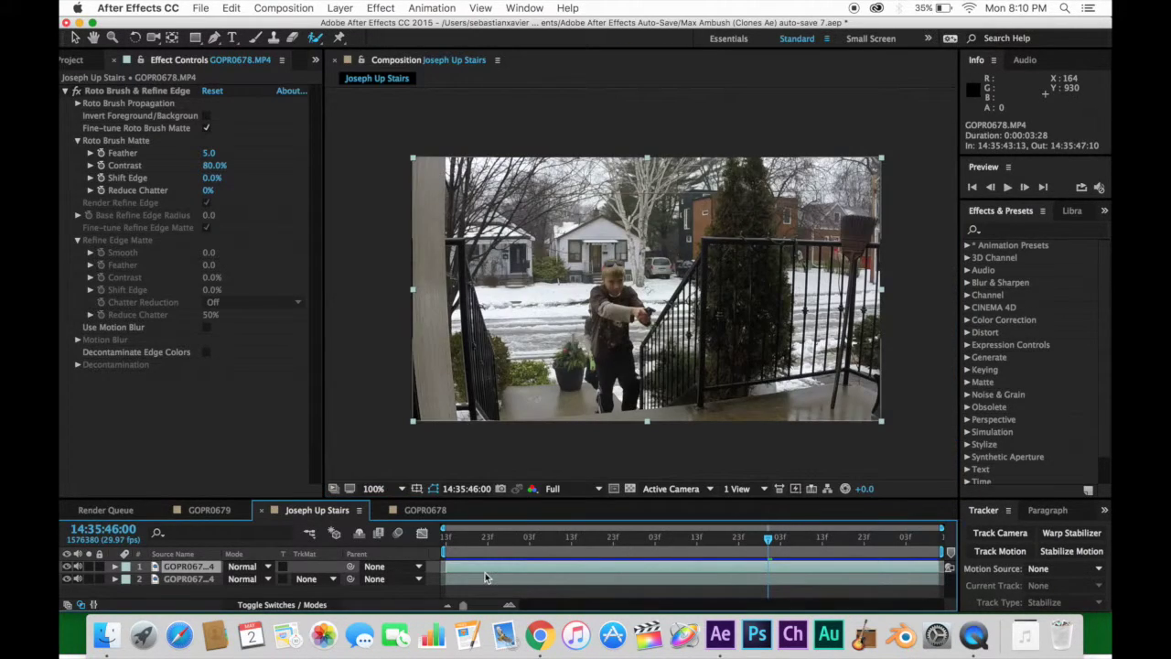
Step: Open the GOPR0678.MP4 clip of the other stairs composition in its own Layer viewer
{"action": "double_click", "coordinate": [478, 581]}
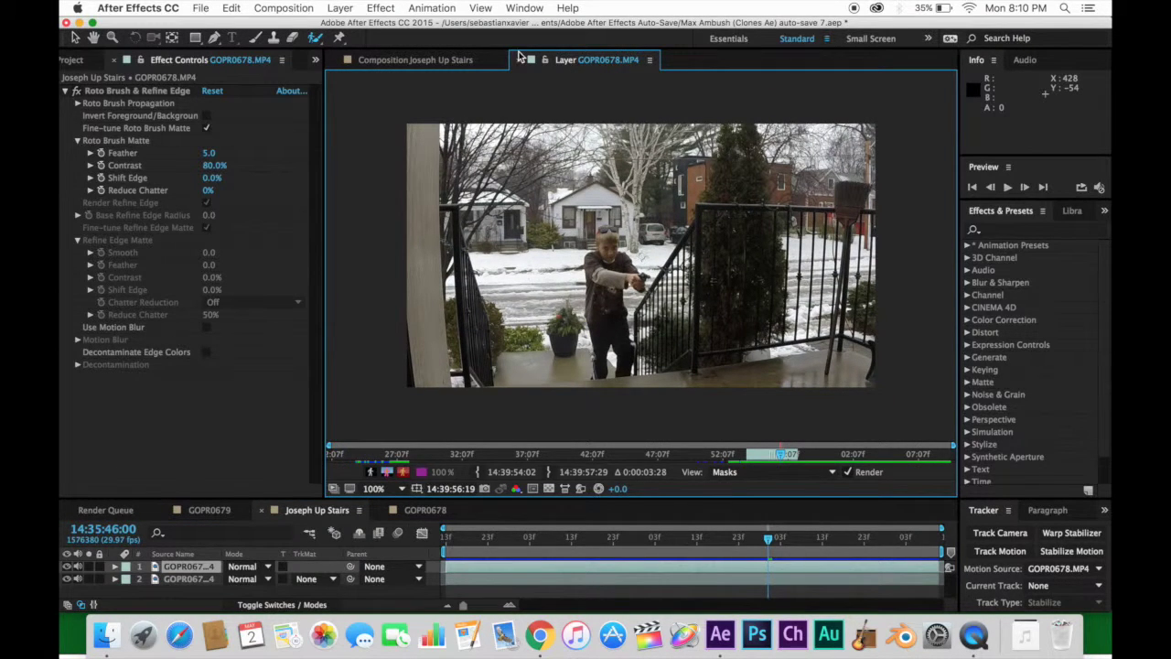
Step: Copy both GOPR0678.MP4 layers from the Joseph Up Stairs composition and paste them into the GOPR0678 composition
{"action": "left_click", "coordinate": [518, 59]}
{"action": "left_click", "coordinate": [509, 579], "text": "shift"}
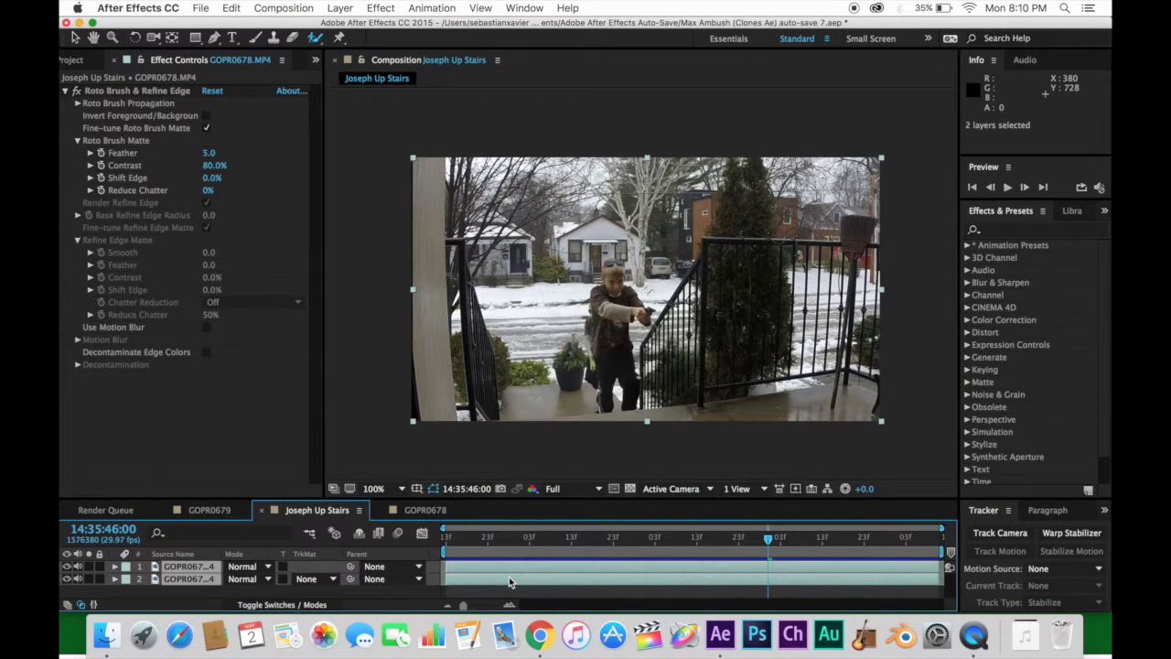
{"action": "key", "text": "super+c"}
{"action": "left_click", "coordinate": [426, 510]}
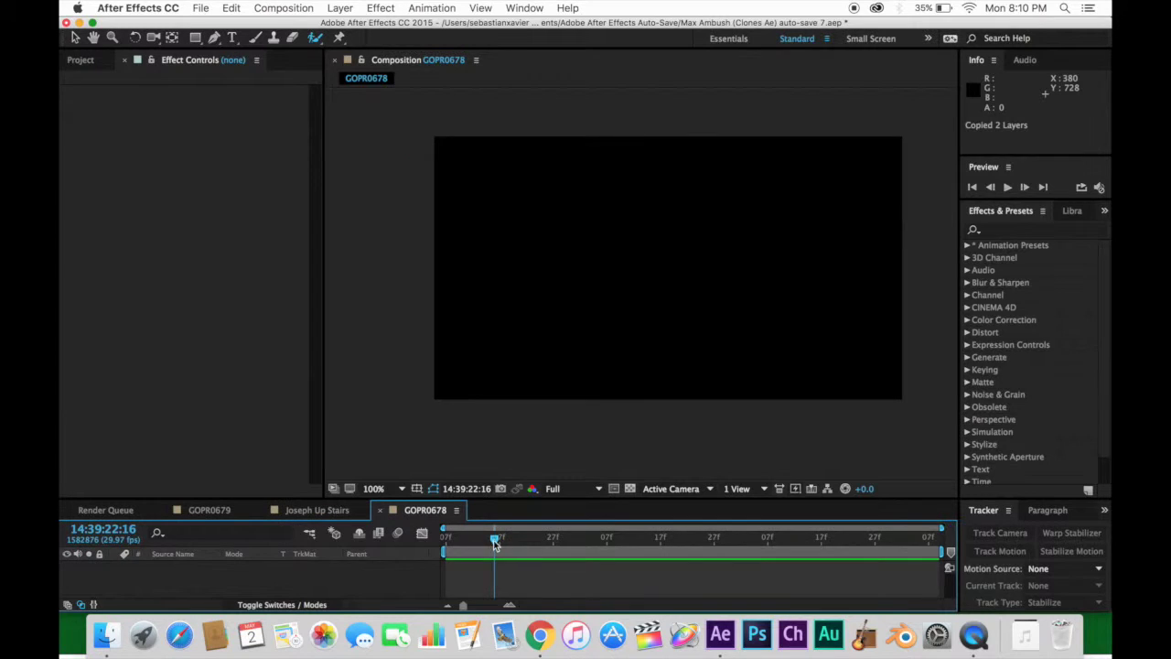
{"action": "key", "text": "super+v"}
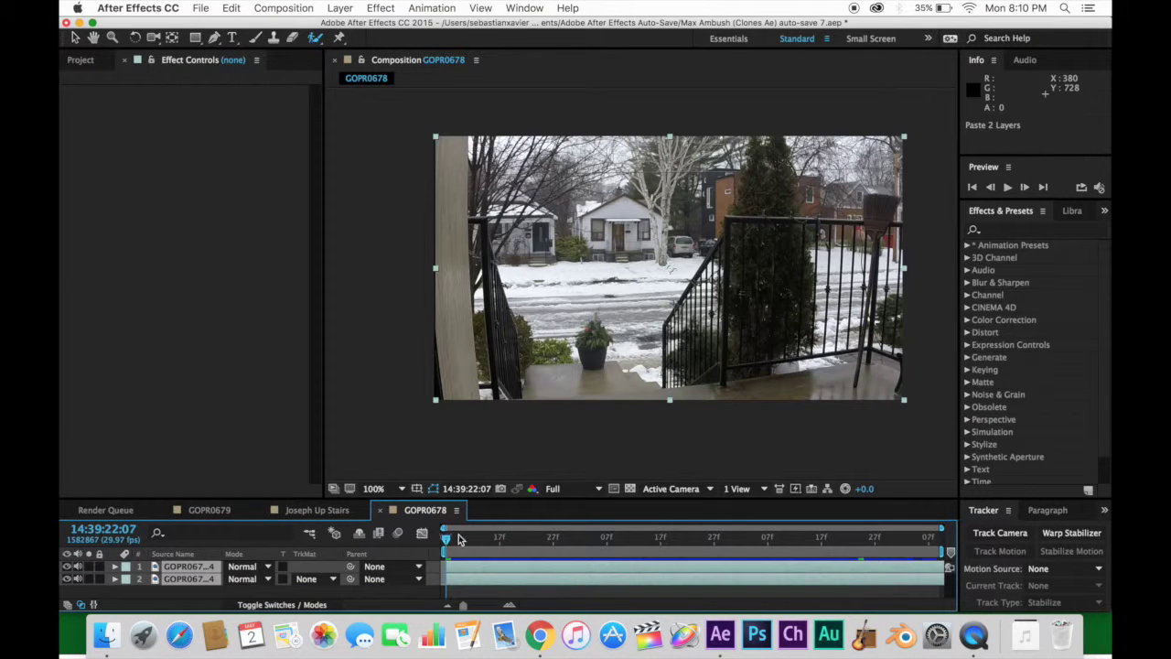
Step: Preview the combined takes from 14:39:22:07 and examine both figures up close at 14:39:24:16 and 14:39:25:00
{"action": "key", "text": "space"}
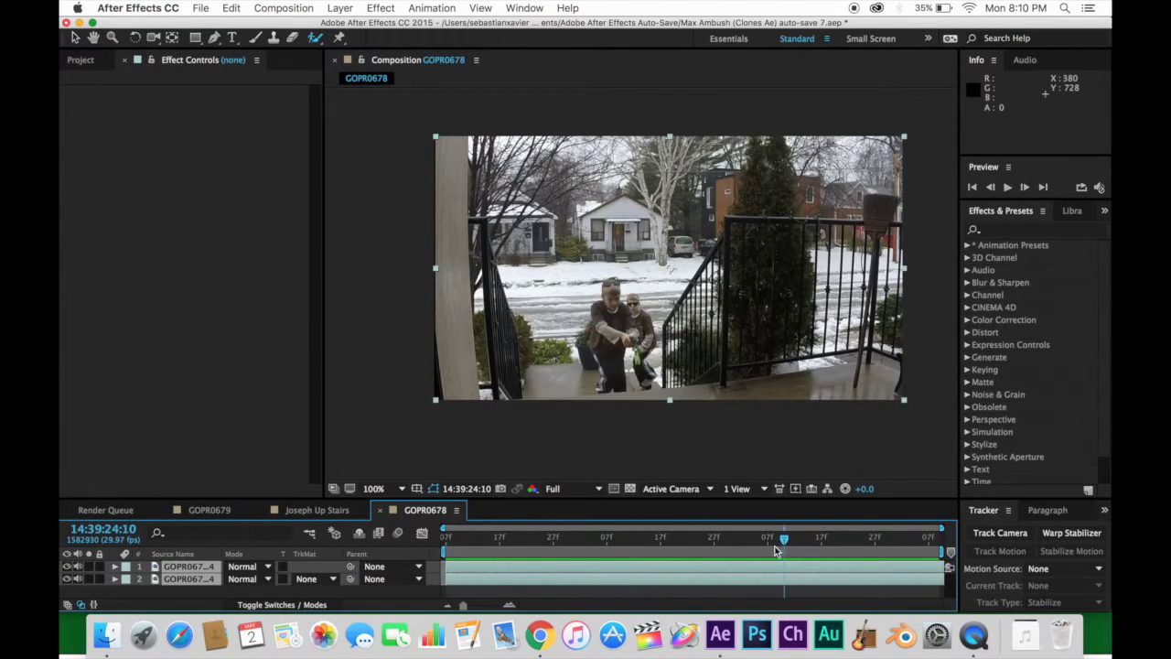
{"action": "left_click_drag", "start_coordinate": [775, 550], "coordinate": [816, 570]}
{"action": "scroll", "coordinate": [615, 359], "scroll_direction": "up", "scroll_amount": 1}
{"action": "left_click_drag", "start_coordinate": [615, 359], "coordinate": [590, 295]}
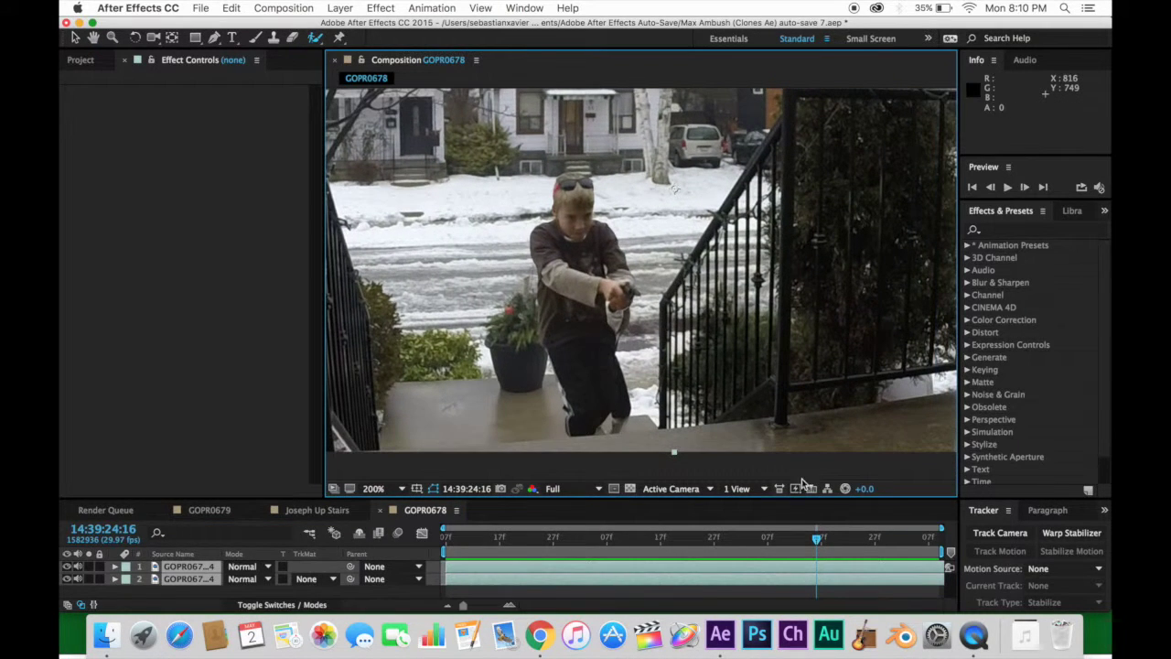
{"action": "left_click_drag", "start_coordinate": [817, 540], "coordinate": [890, 574]}
{"action": "scroll", "coordinate": [787, 302], "scroll_direction": "down", "scroll_amount": 2}
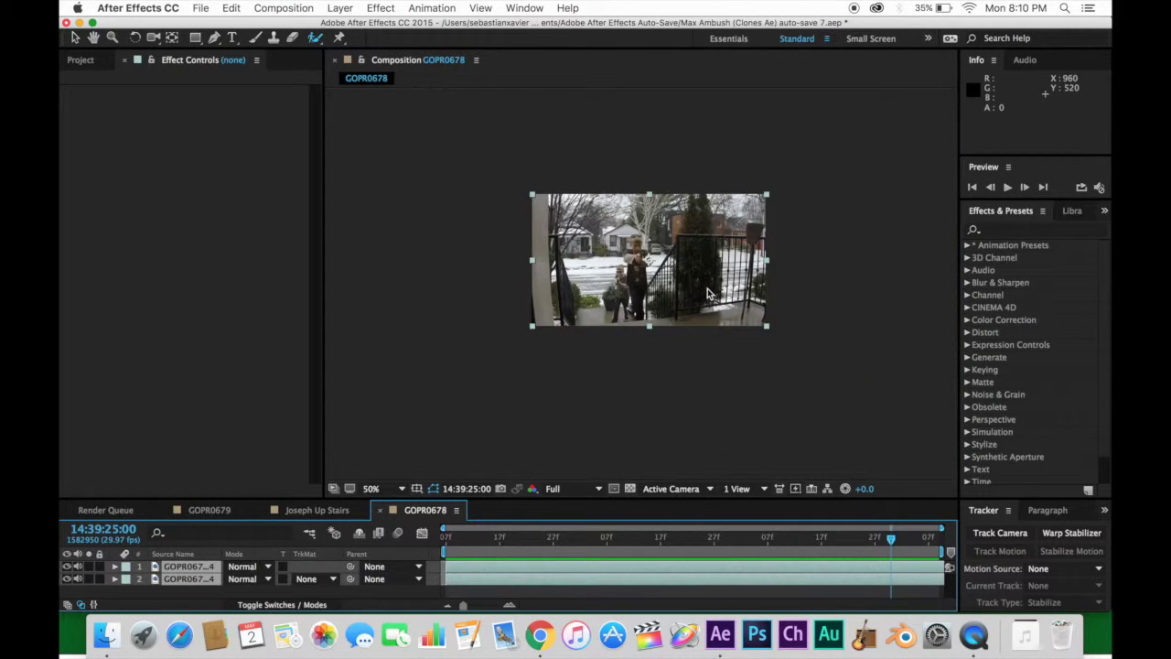
{"action": "scroll", "coordinate": [756, 133], "scroll_direction": "up", "scroll_amount": 2}
{"action": "left_click_drag", "start_coordinate": [759, 206], "coordinate": [771, 262]}
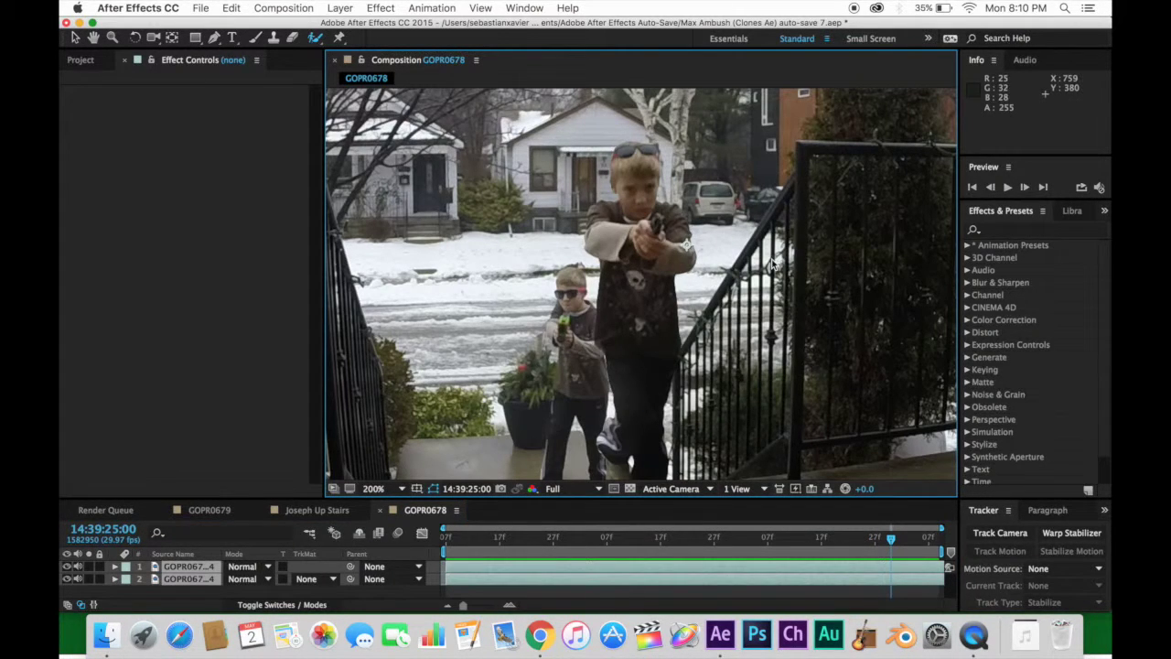
{"action": "left_click", "coordinate": [212, 37]}
{"action": "left_click", "coordinate": [684, 245]}
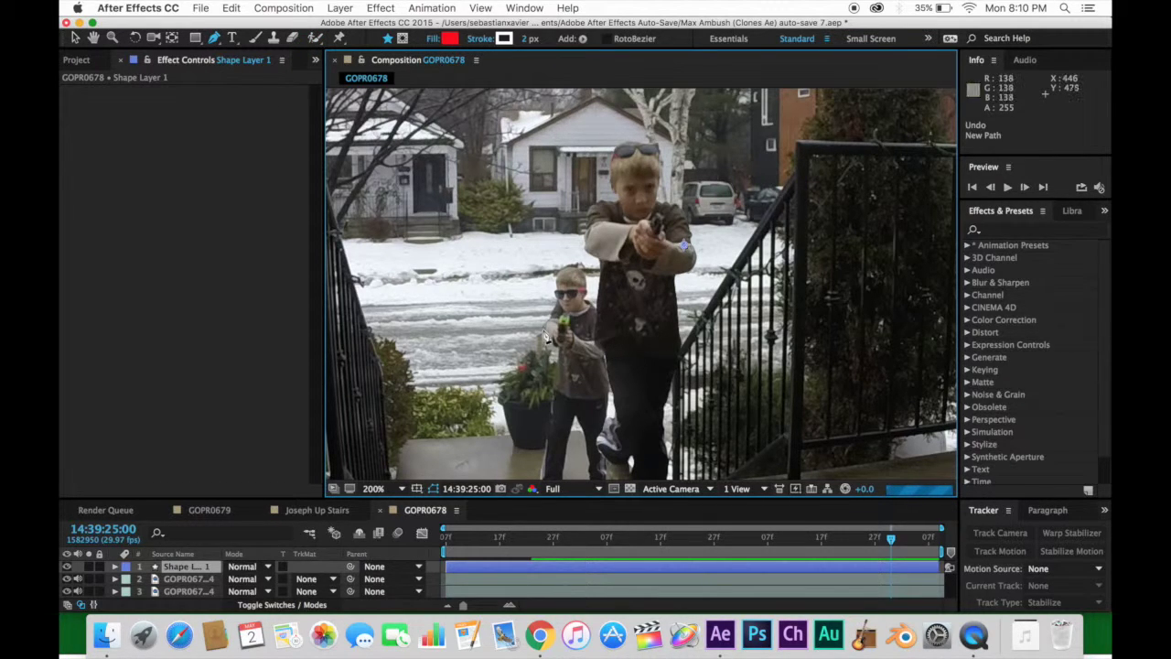
{"action": "key", "text": "Delete"}
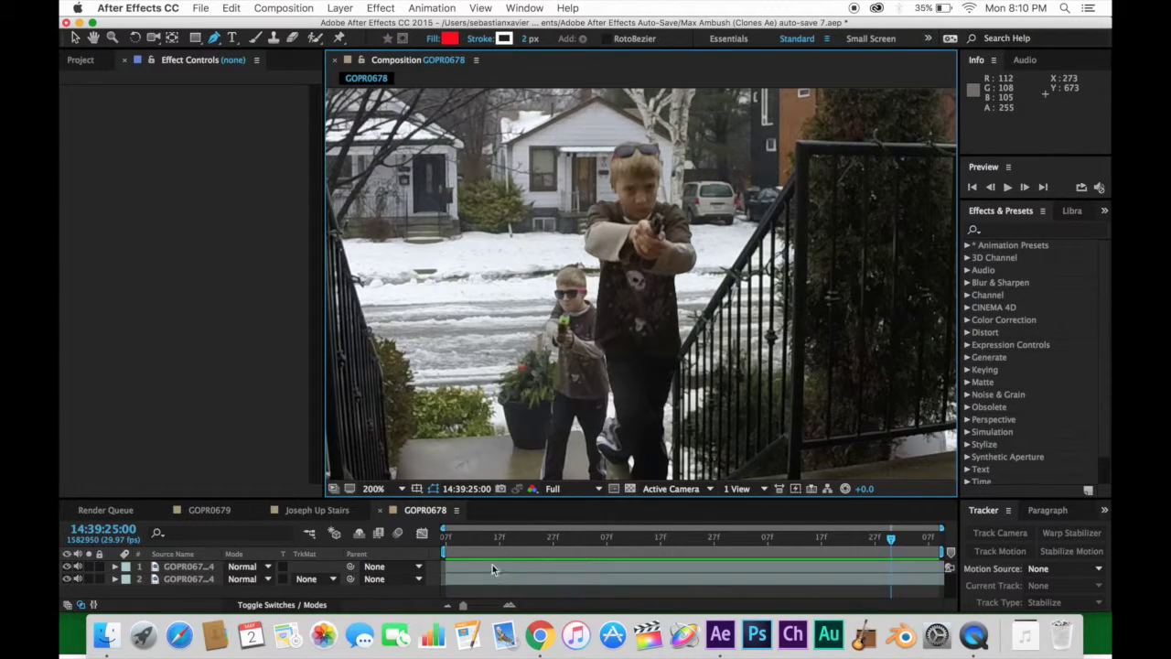
Step: Try outlining the front figure's head with a Pen tool mask on the upper clip at 14:39:25:00, and delete the mask
{"action": "left_click", "coordinate": [488, 568]}
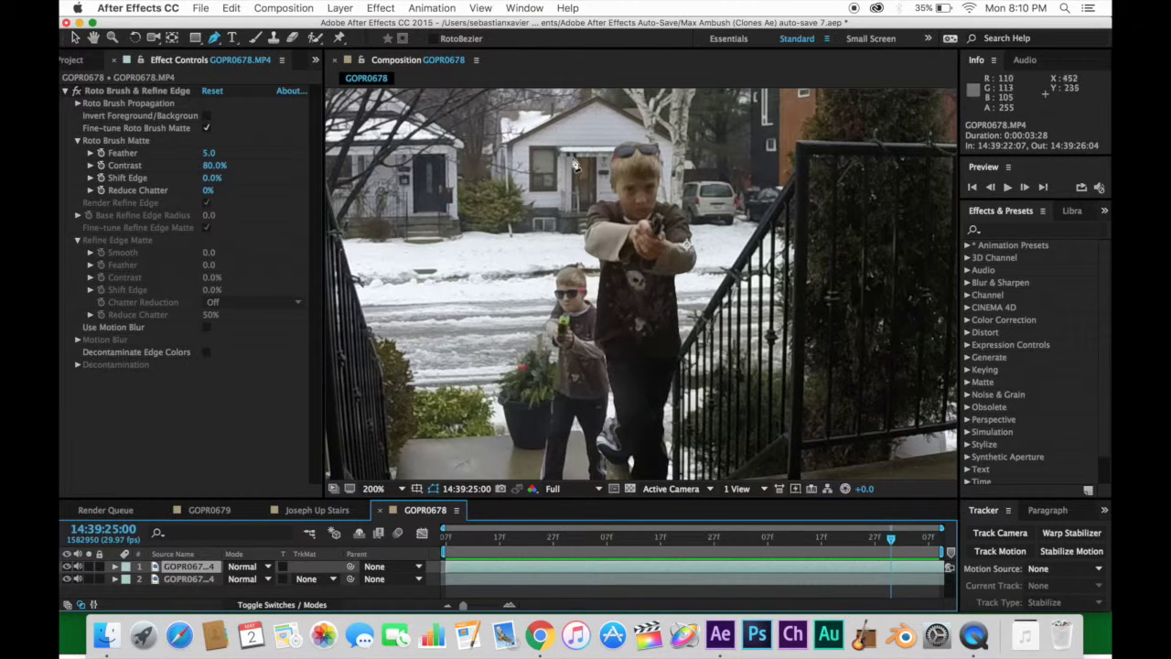
{"action": "left_click", "coordinate": [625, 145]}
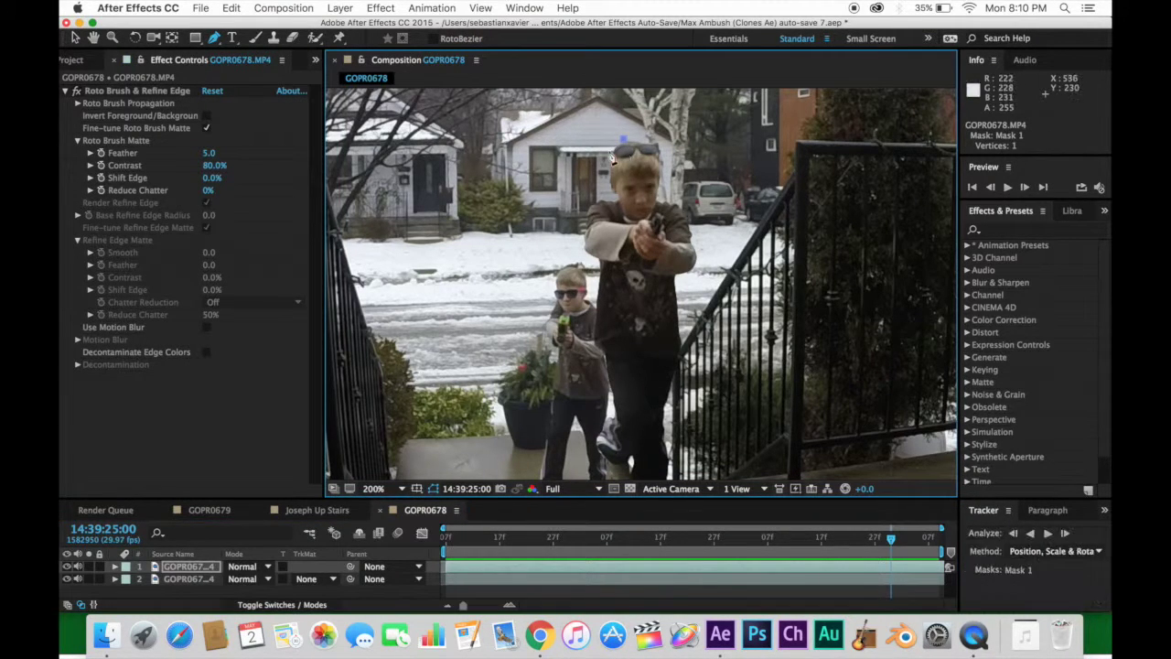
{"action": "left_click", "coordinate": [614, 173]}
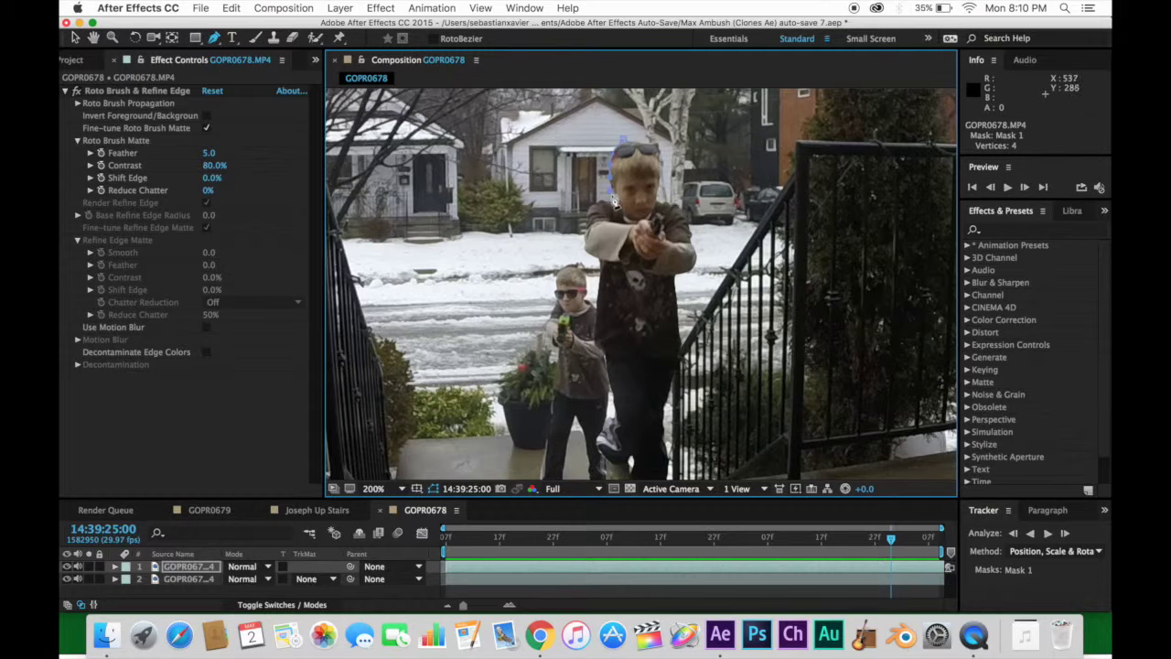
{"action": "key", "text": "v"}
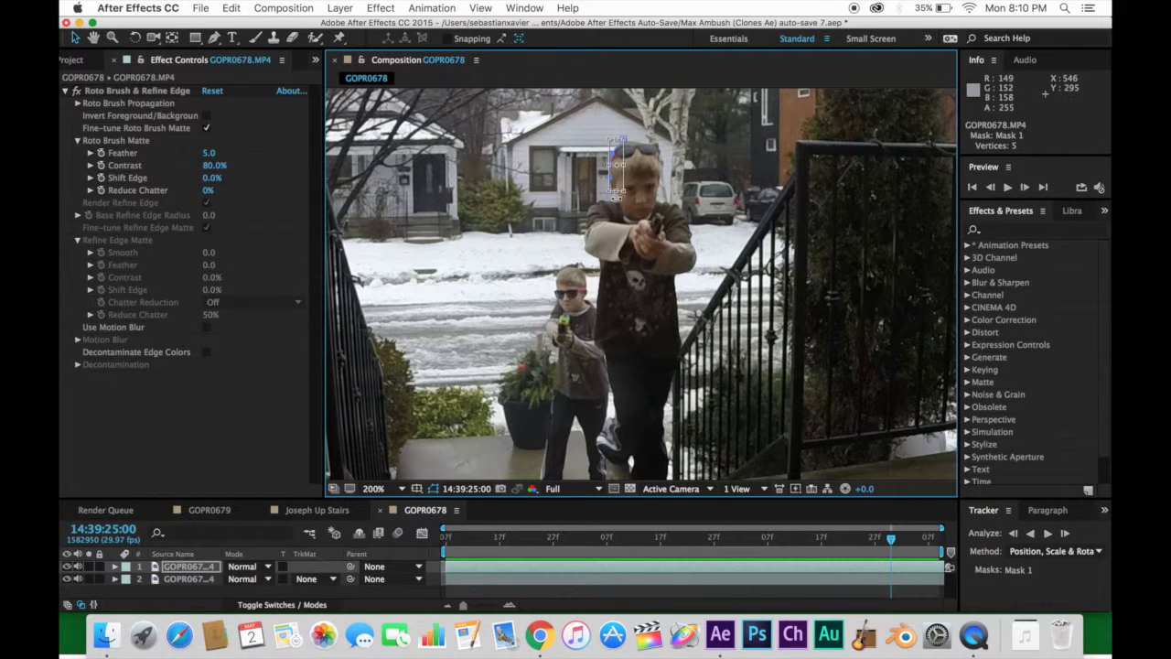
{"action": "key", "text": "Delete"}
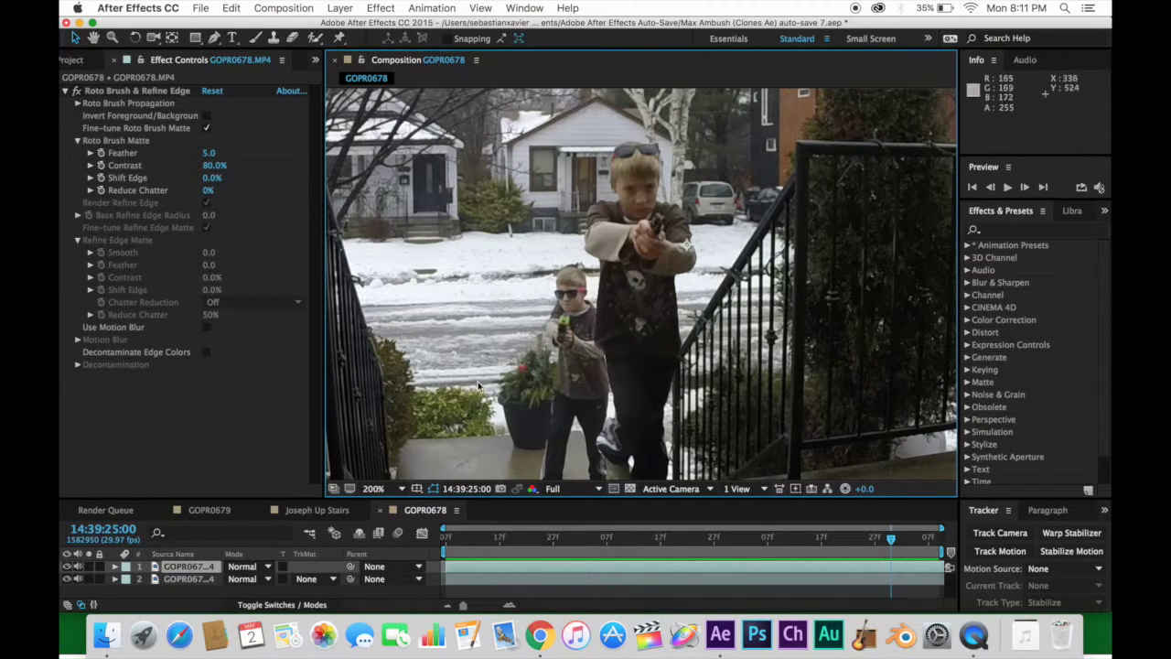
Step: Play the clone shot and scrub through it to check how the two figures come up the stairs
{"action": "left_click", "coordinate": [538, 546]}
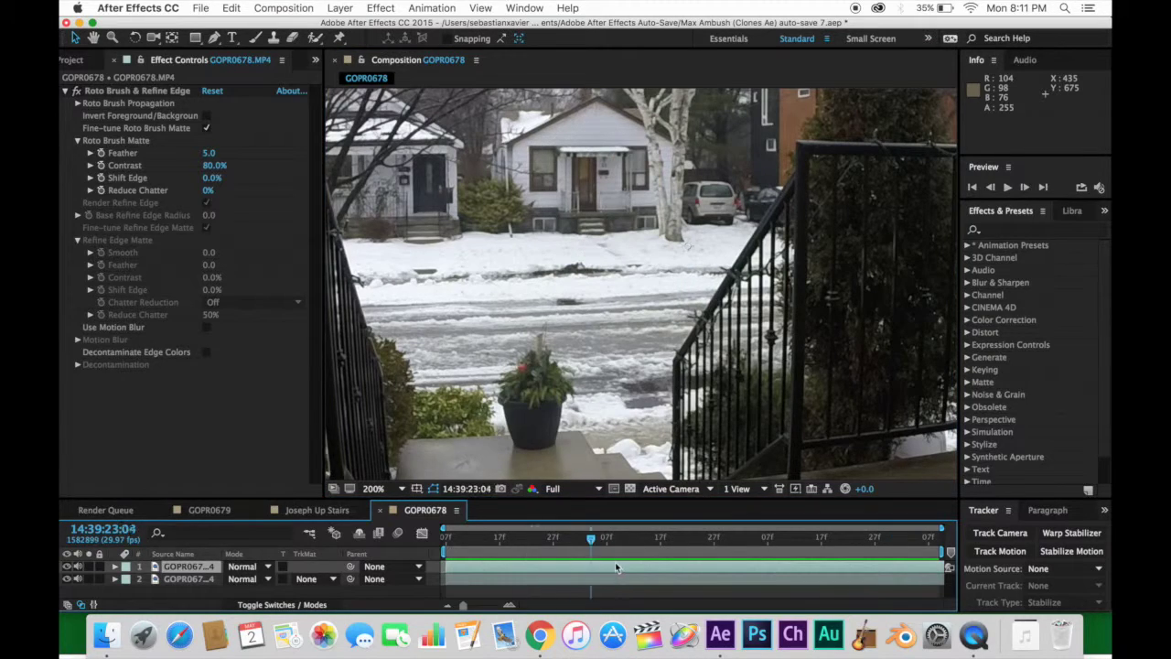
{"action": "key", "text": "space"}
{"action": "key", "text": "space"}
{"action": "scroll", "coordinate": [494, 421], "scroll_direction": "down", "scroll_amount": 1}
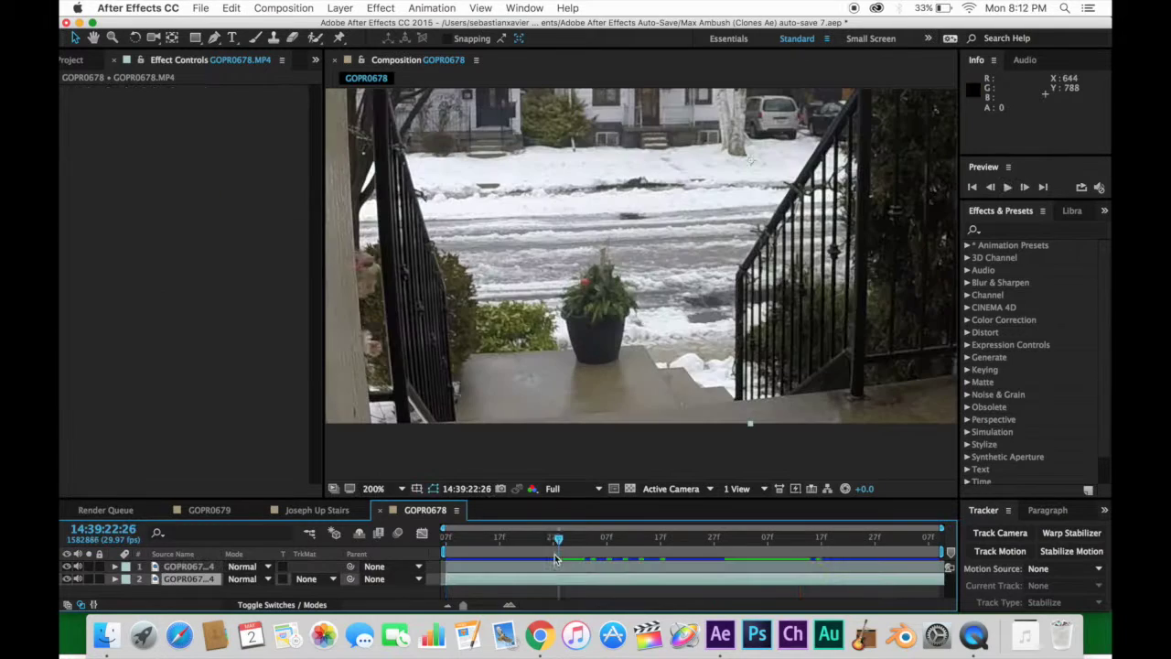
{"action": "left_click_drag", "start_coordinate": [558, 553], "coordinate": [717, 589]}
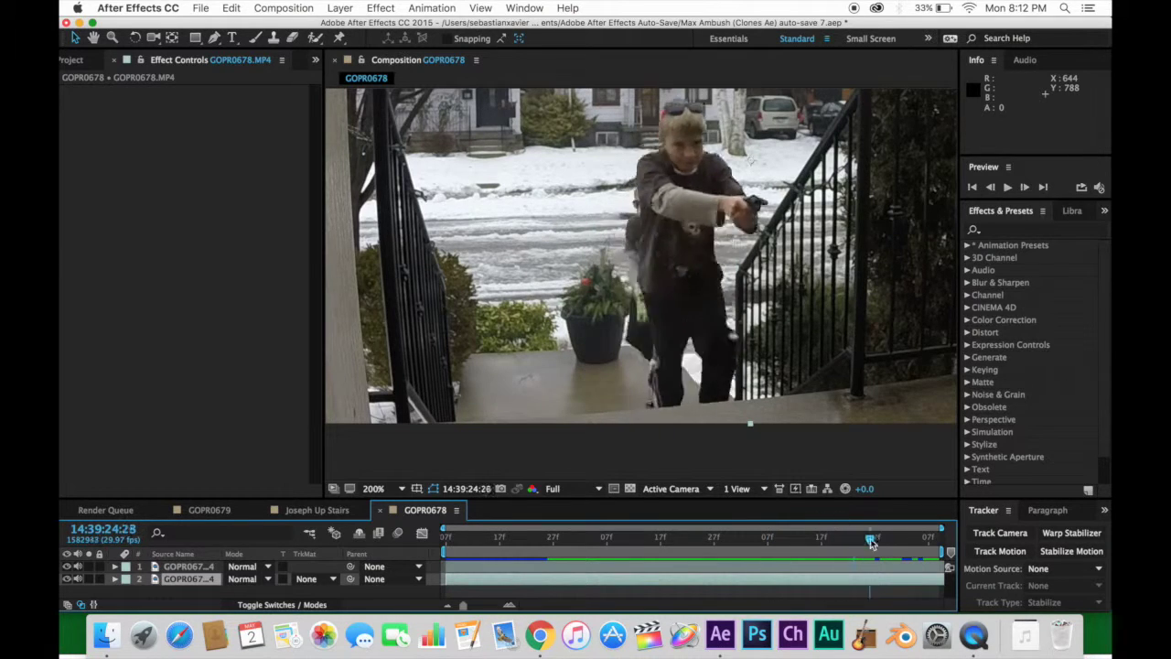